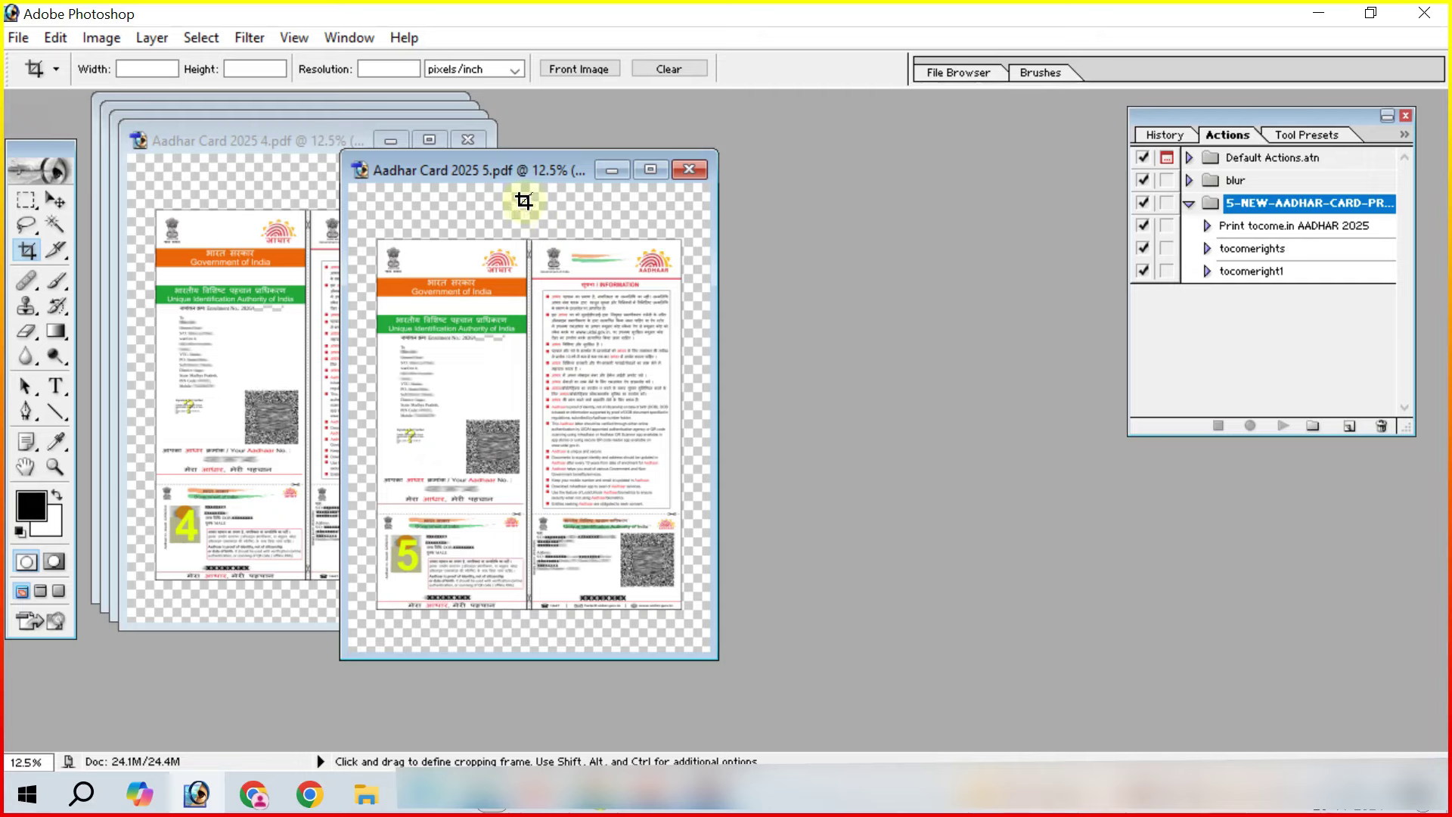
# Move the card 5 window aside, then play the 'Print tocome.in AADHAR 2025' action
pyautogui.moveTo(498, 167); pyautogui.dragTo(575, 168)
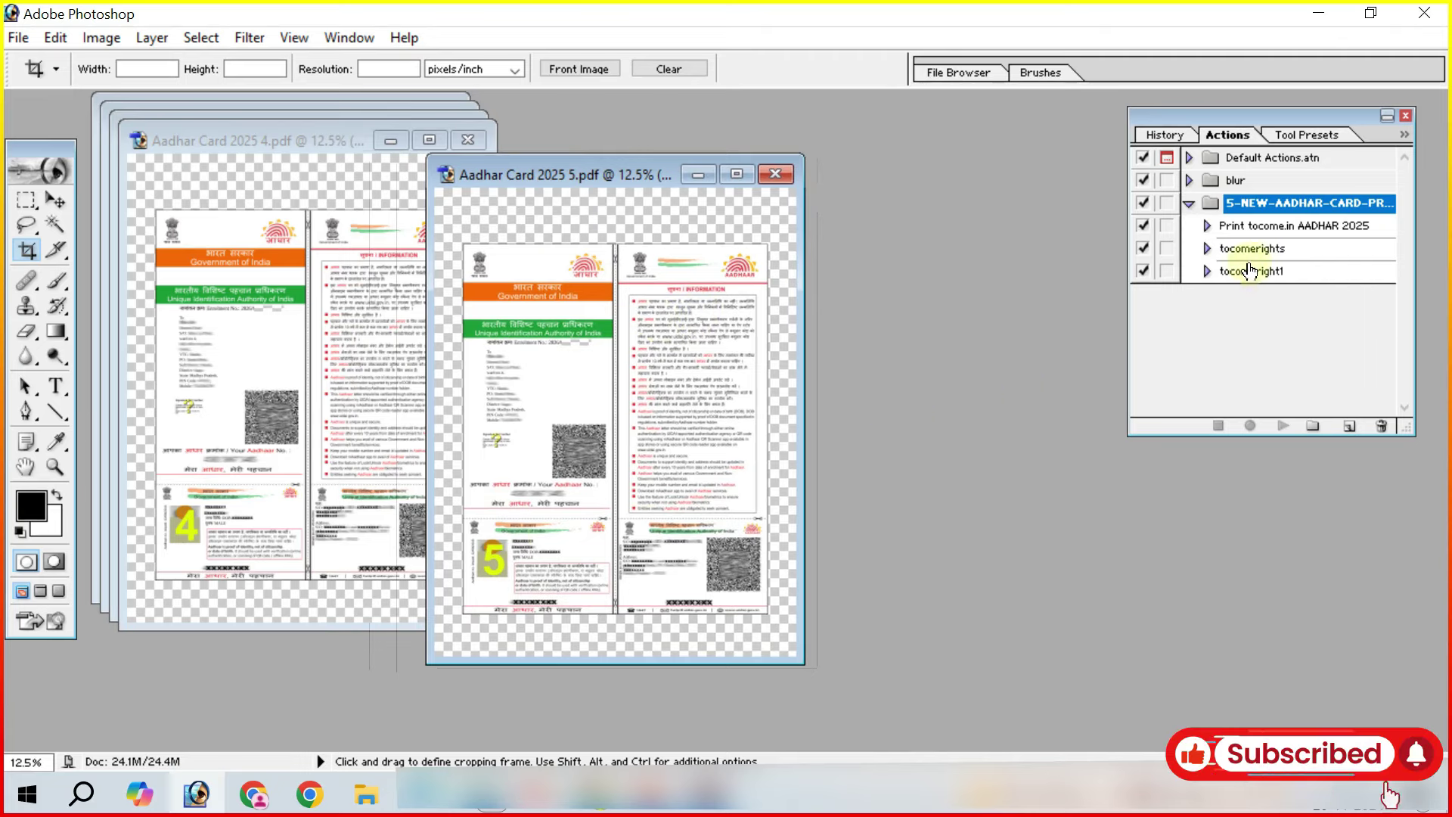
pyautogui.click(1276, 226)
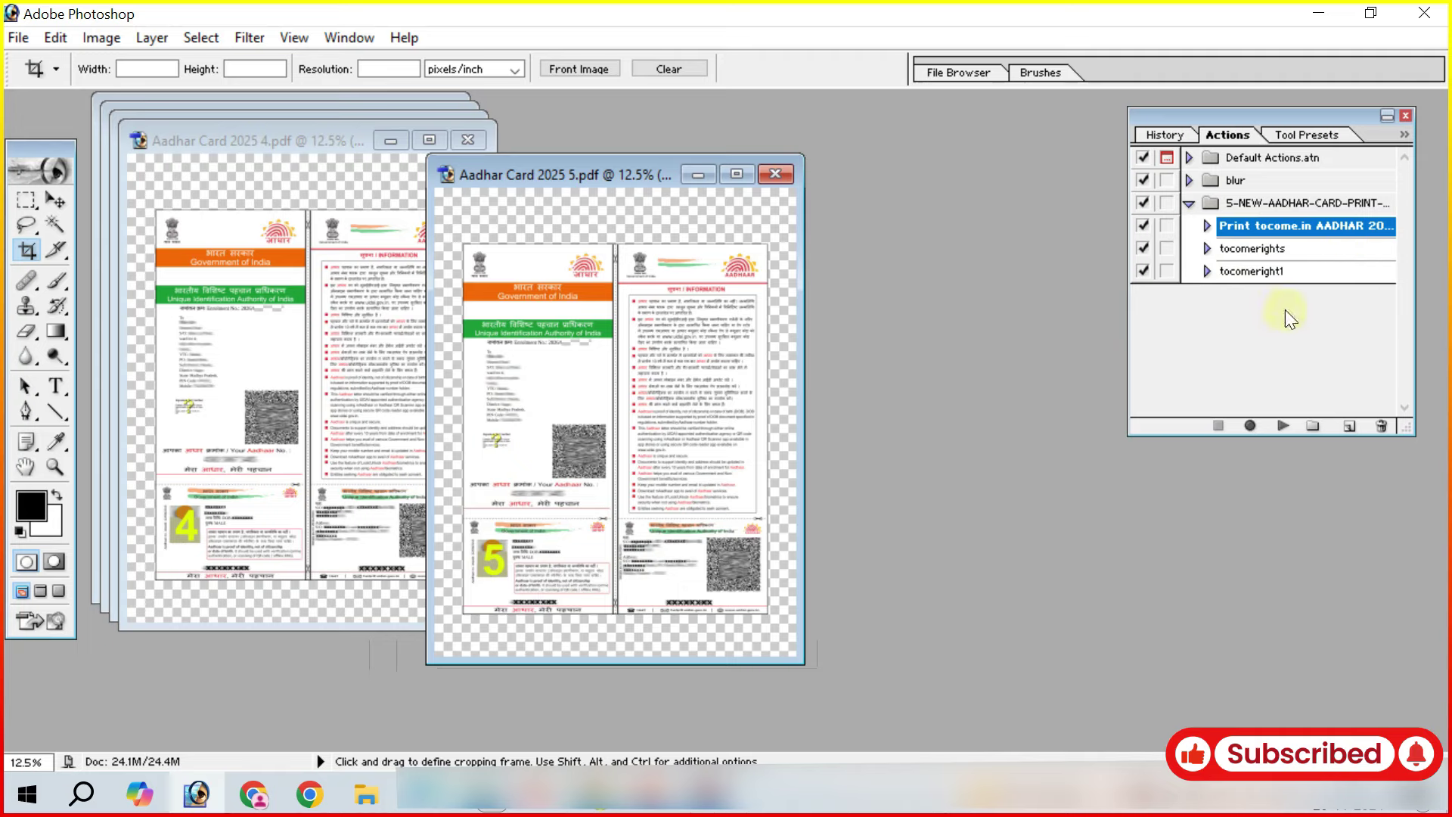
pyautogui.click(1279, 426)
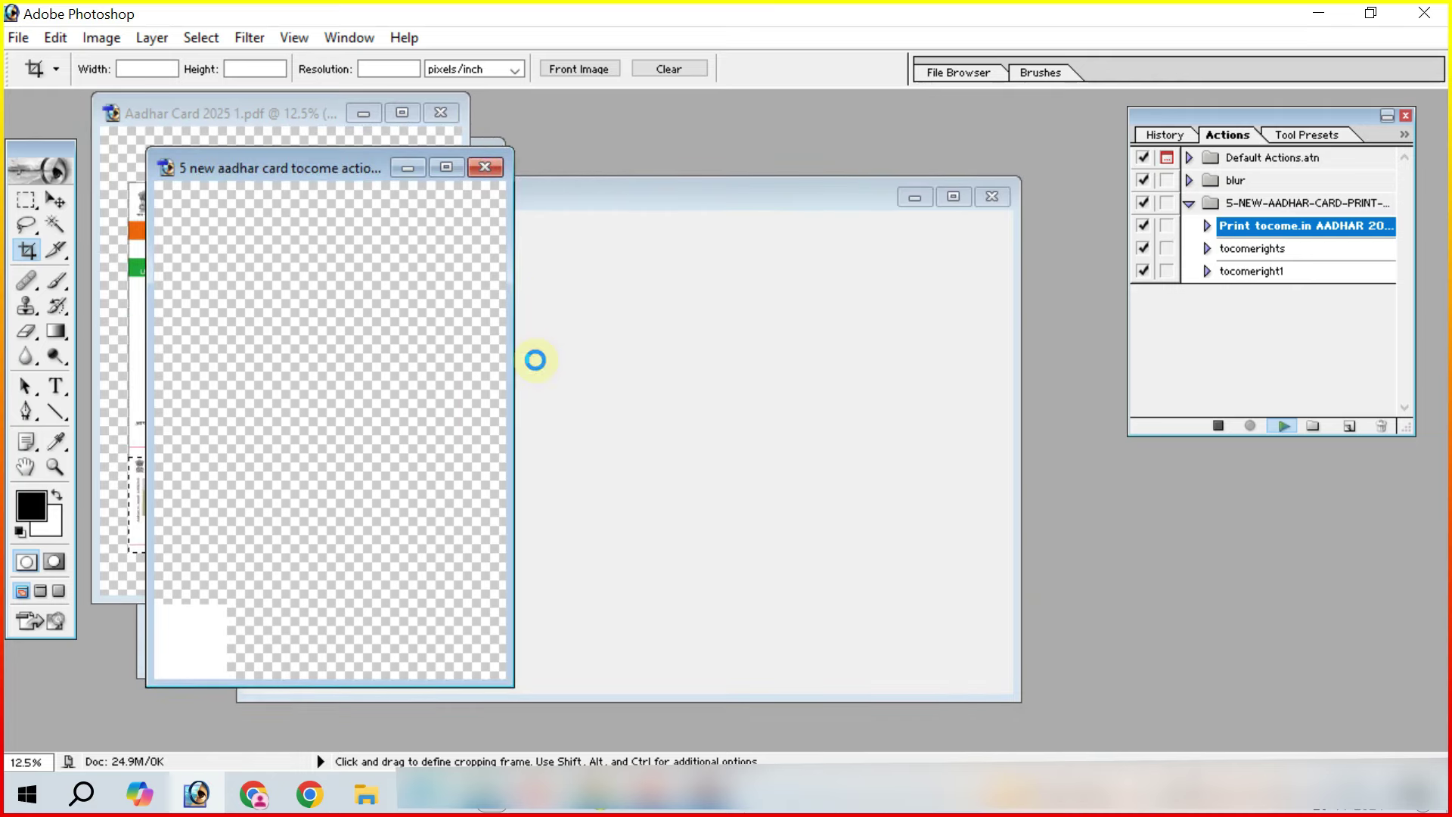
# Maximize the five-card sheet and zoom to 50% to inspect the numbered cards
pyautogui.click(447, 172)
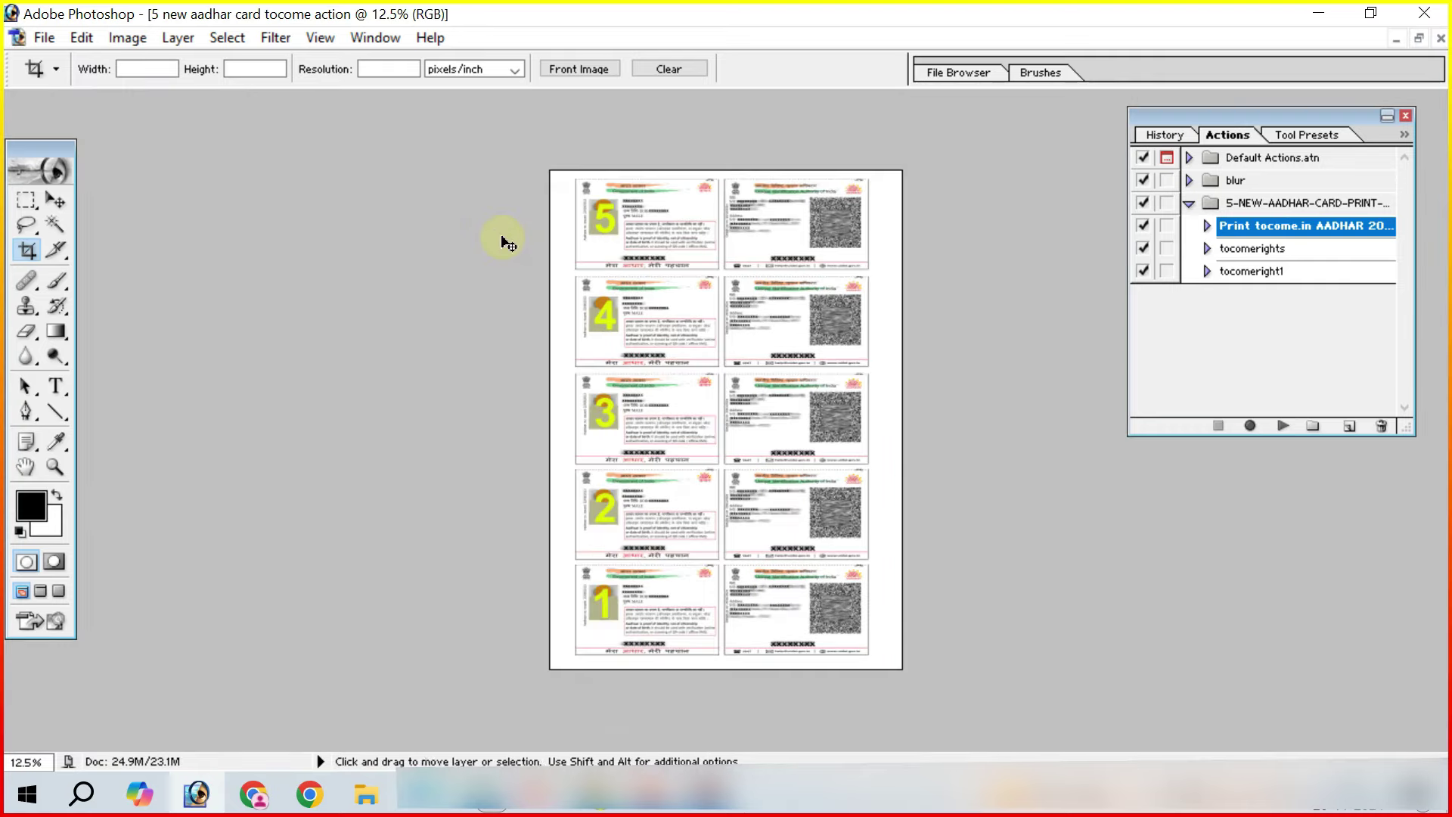
pyautogui.hotkey('ctrl', '+')
pyautogui.hotkey('ctrl', '+')
pyautogui.hotkey('ctrl', '+')
pyautogui.hotkey('ctrl', '+')
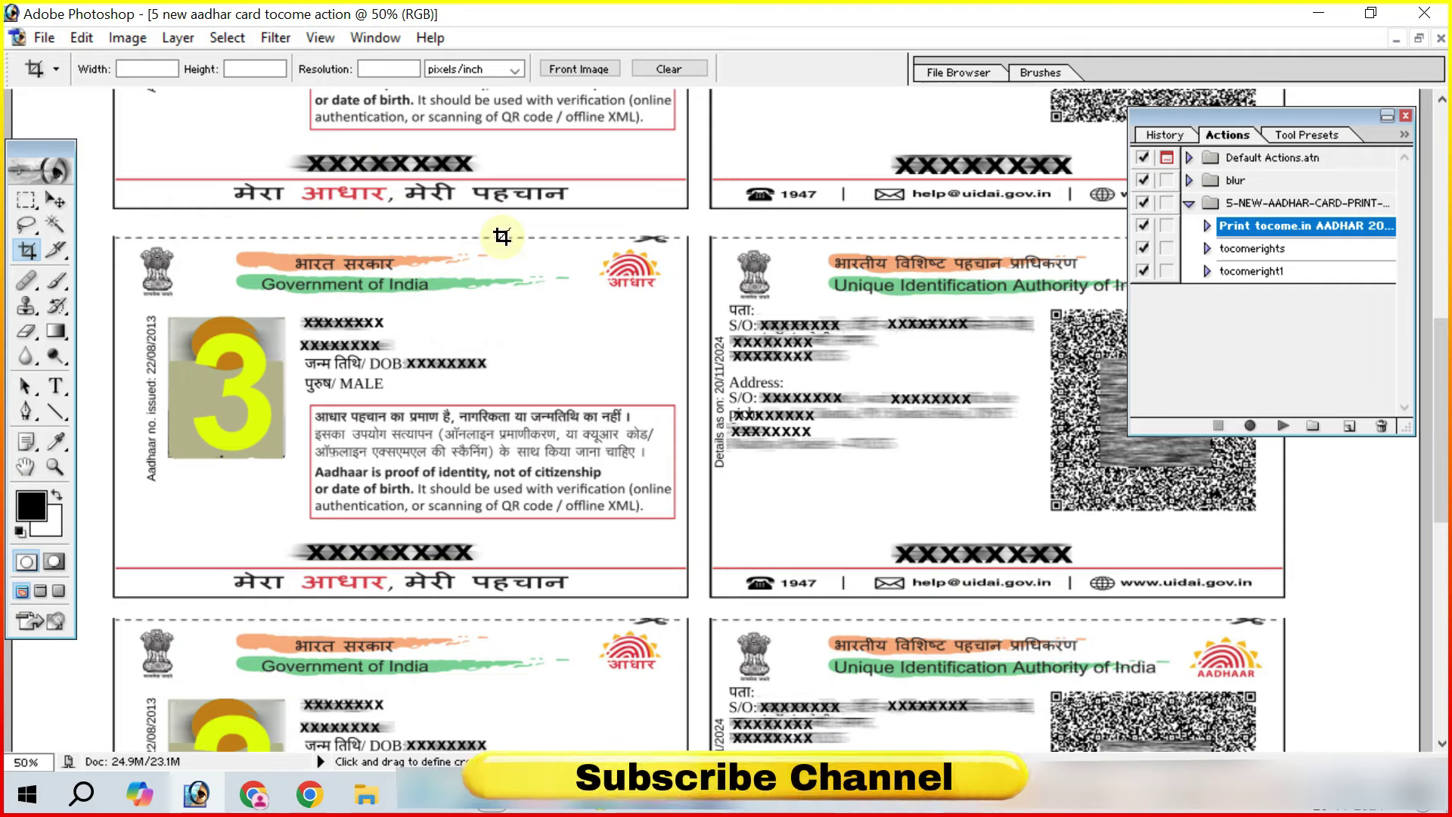
pyautogui.scroll(2, 495, 236)
pyautogui.scroll(2, 461, 261)
pyautogui.scroll(2, 424, 287)
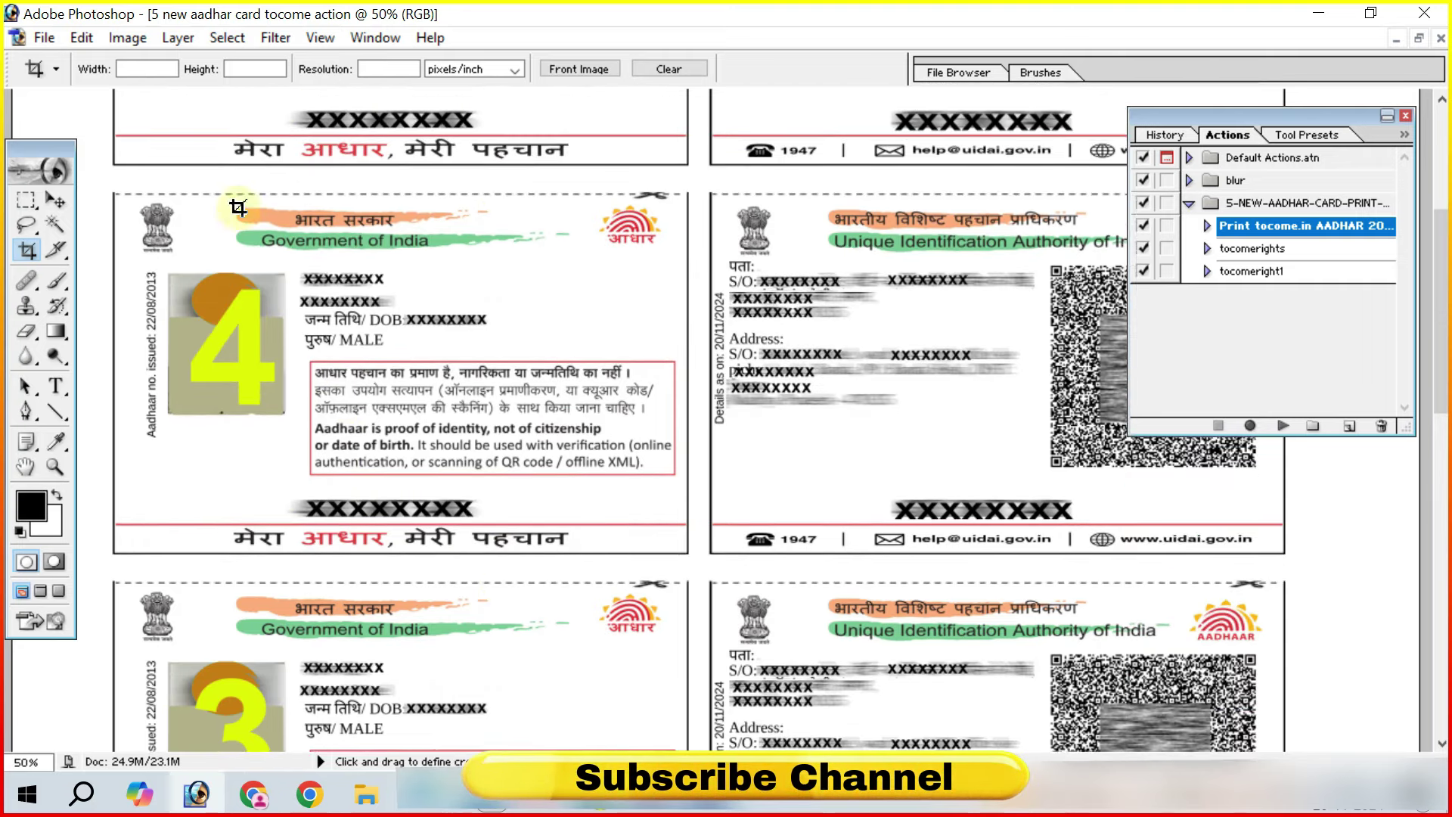
pyautogui.scroll(2, 387, 316)
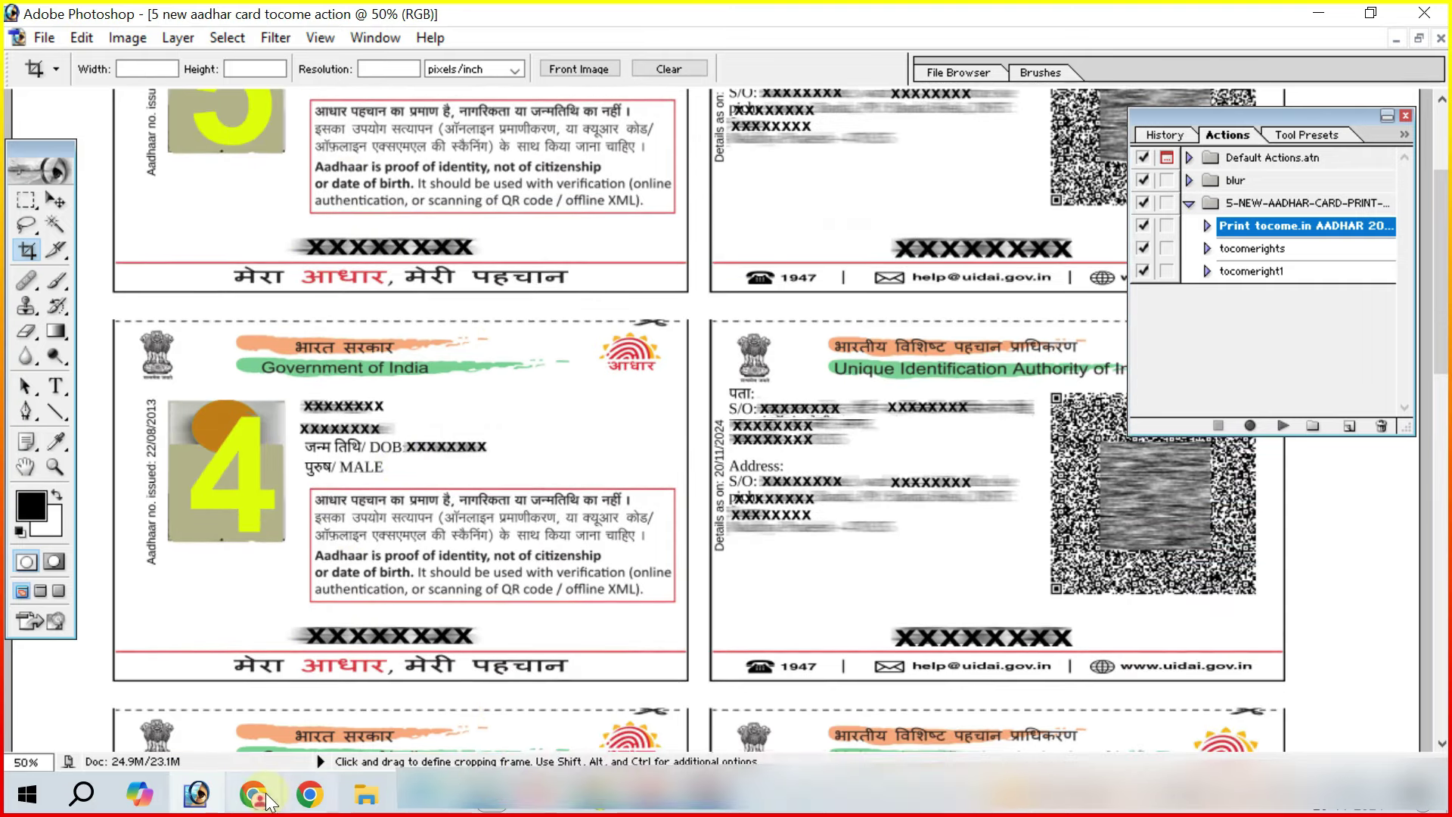
pyautogui.click(254, 794)
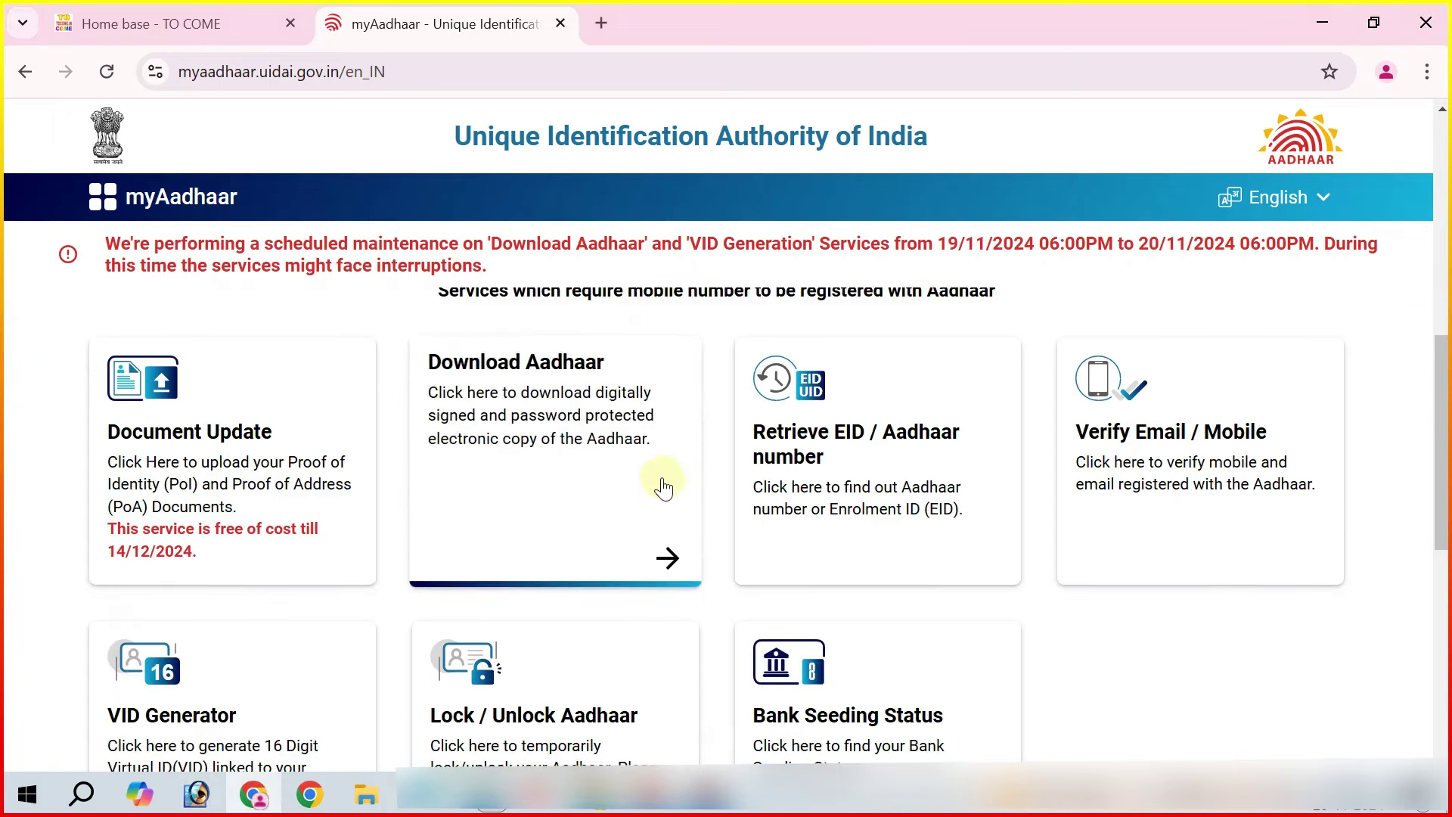
# Preview the myAadhaar login form's Aadhaar Number and Captcha fields, then go back to the welcome page
pyautogui.scroll(-1, 553, 594)
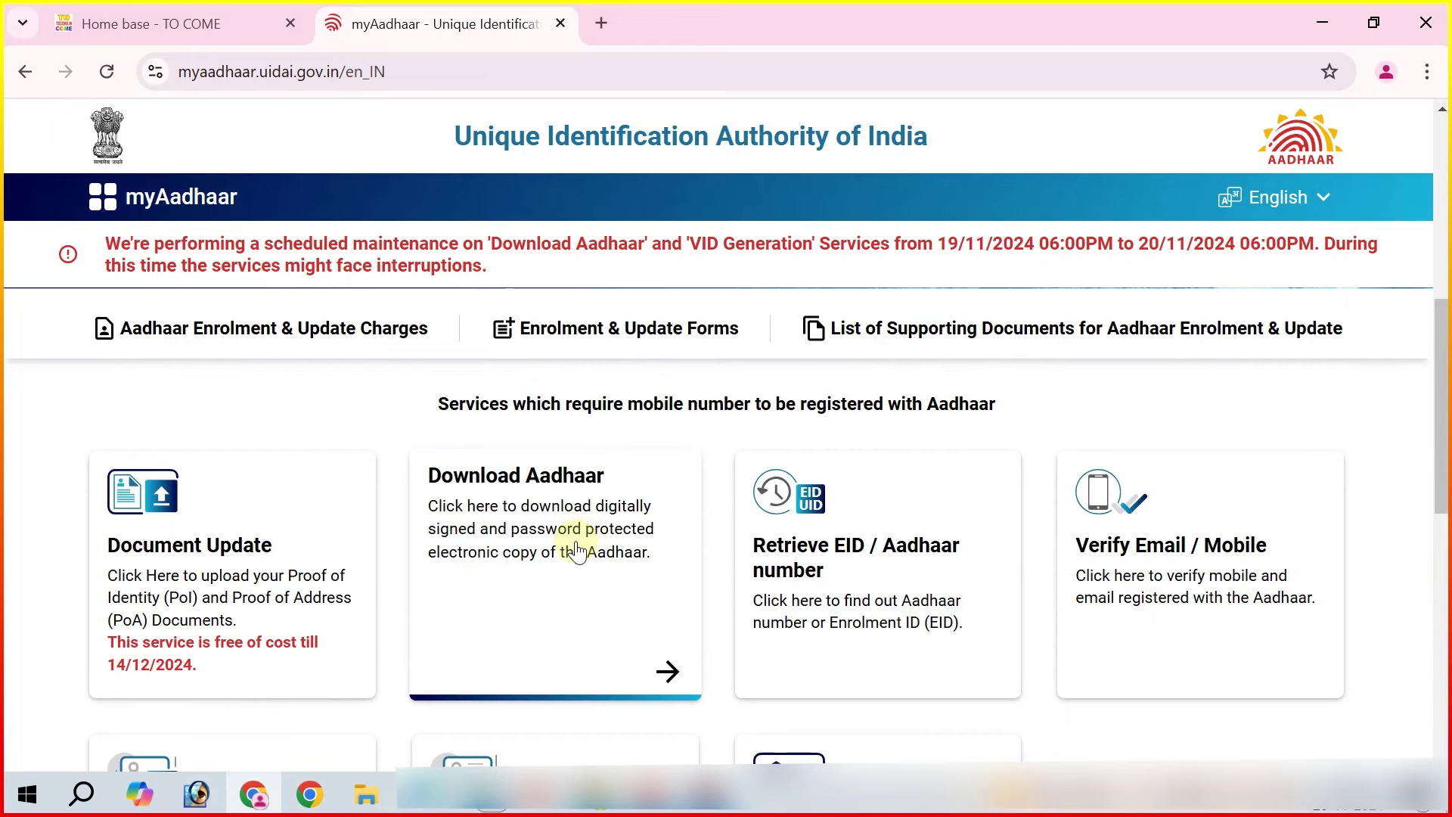
pyautogui.scroll(5, 574, 542)
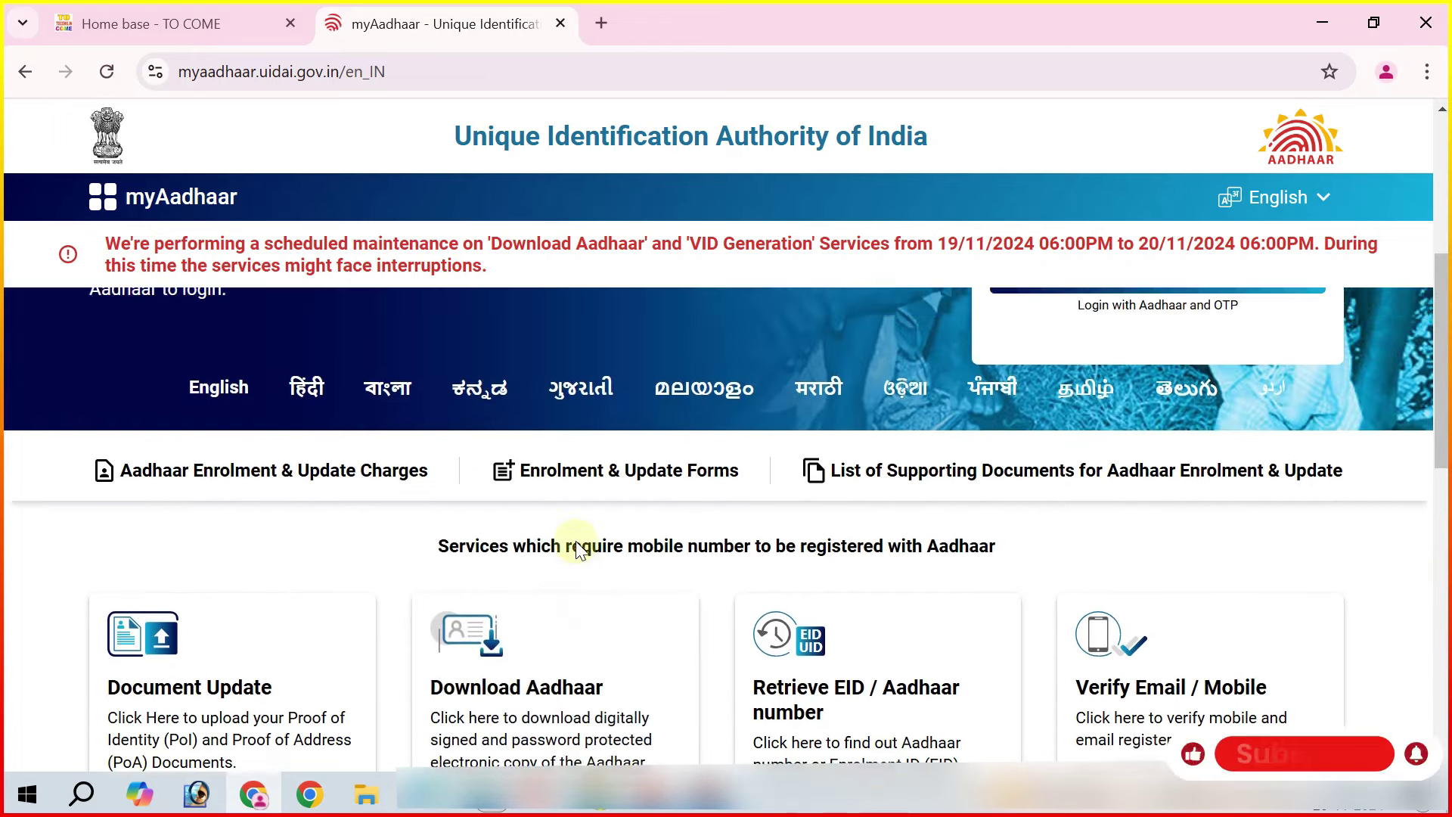
pyautogui.scroll(-1, 1119, 597)
pyautogui.click(1190, 582)
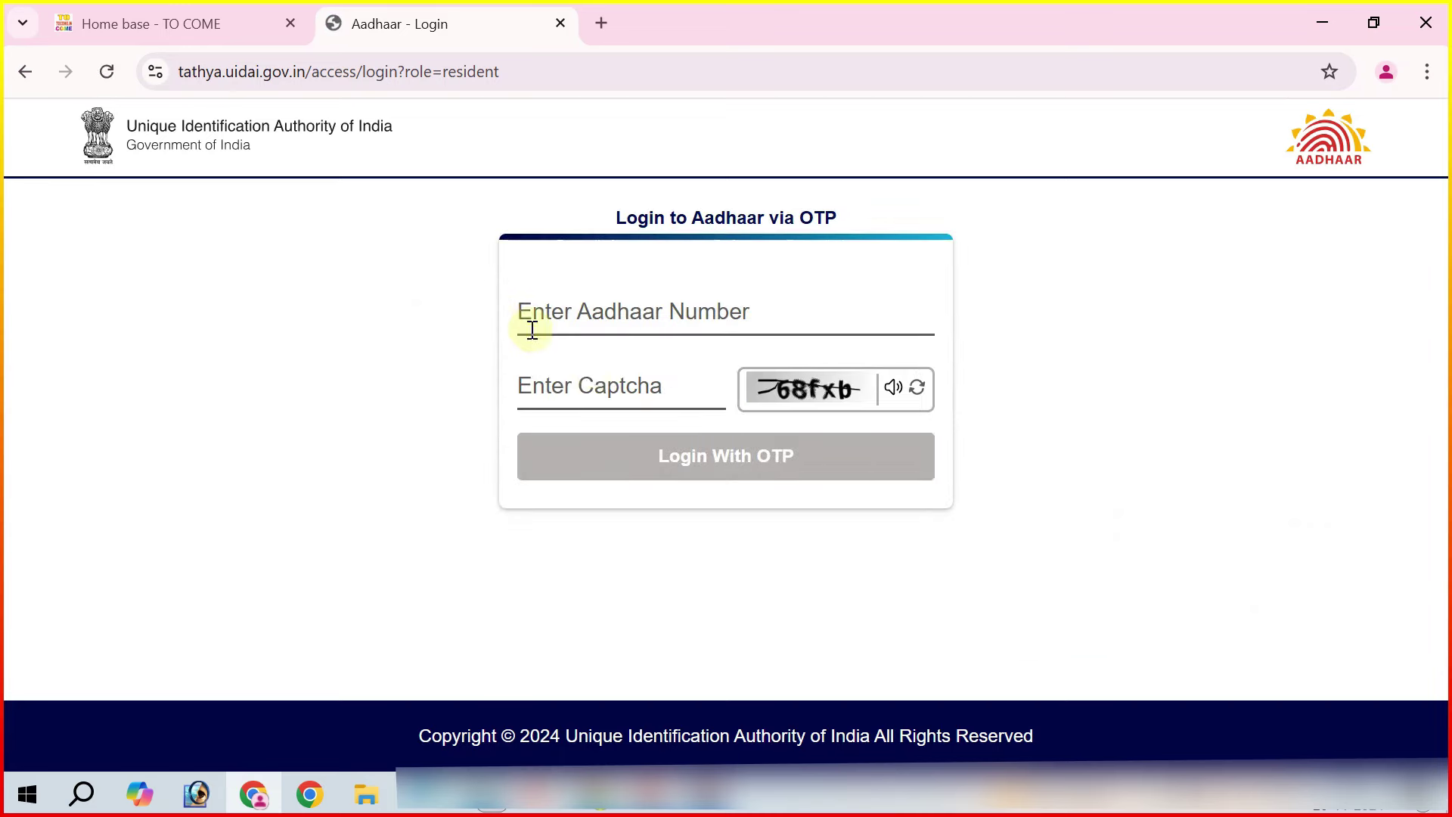
pyautogui.click(638, 321)
pyautogui.click(624, 382)
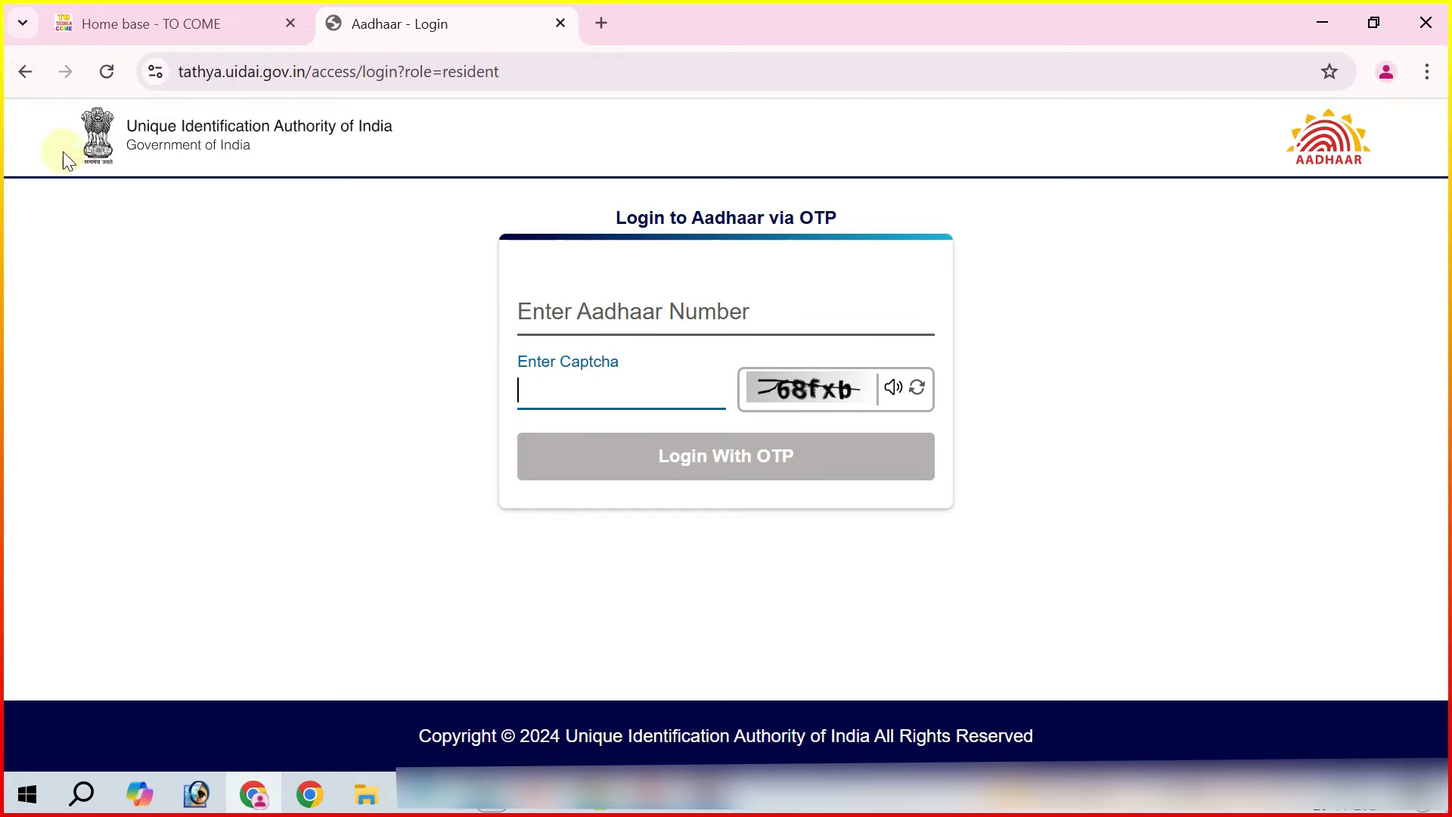
pyautogui.click(24, 78)
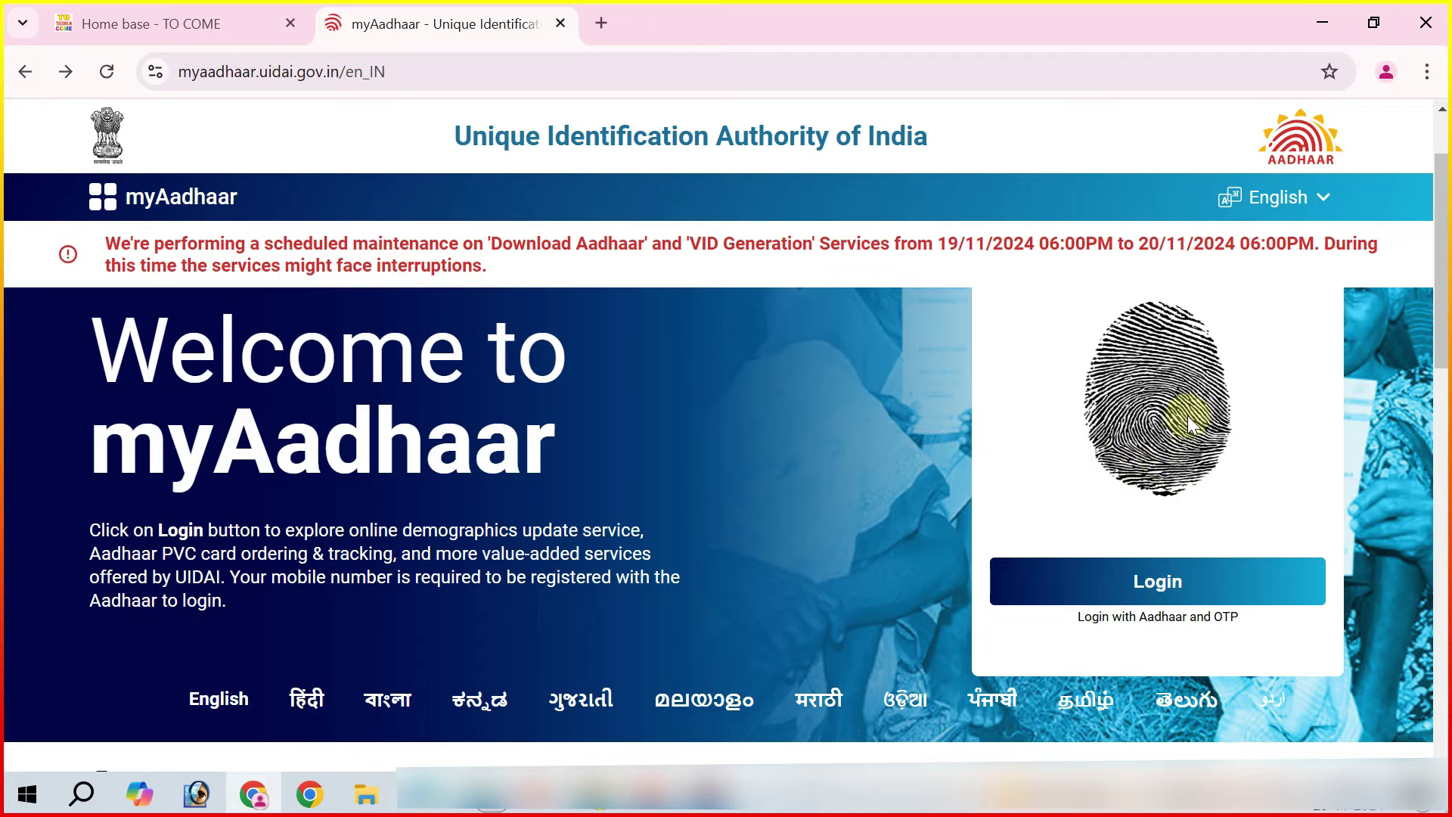
# Scroll through the myAadhaar service cards to review the available online services
pyautogui.scroll(-4, 1187, 415)
pyautogui.scroll(-2, 684, 512)
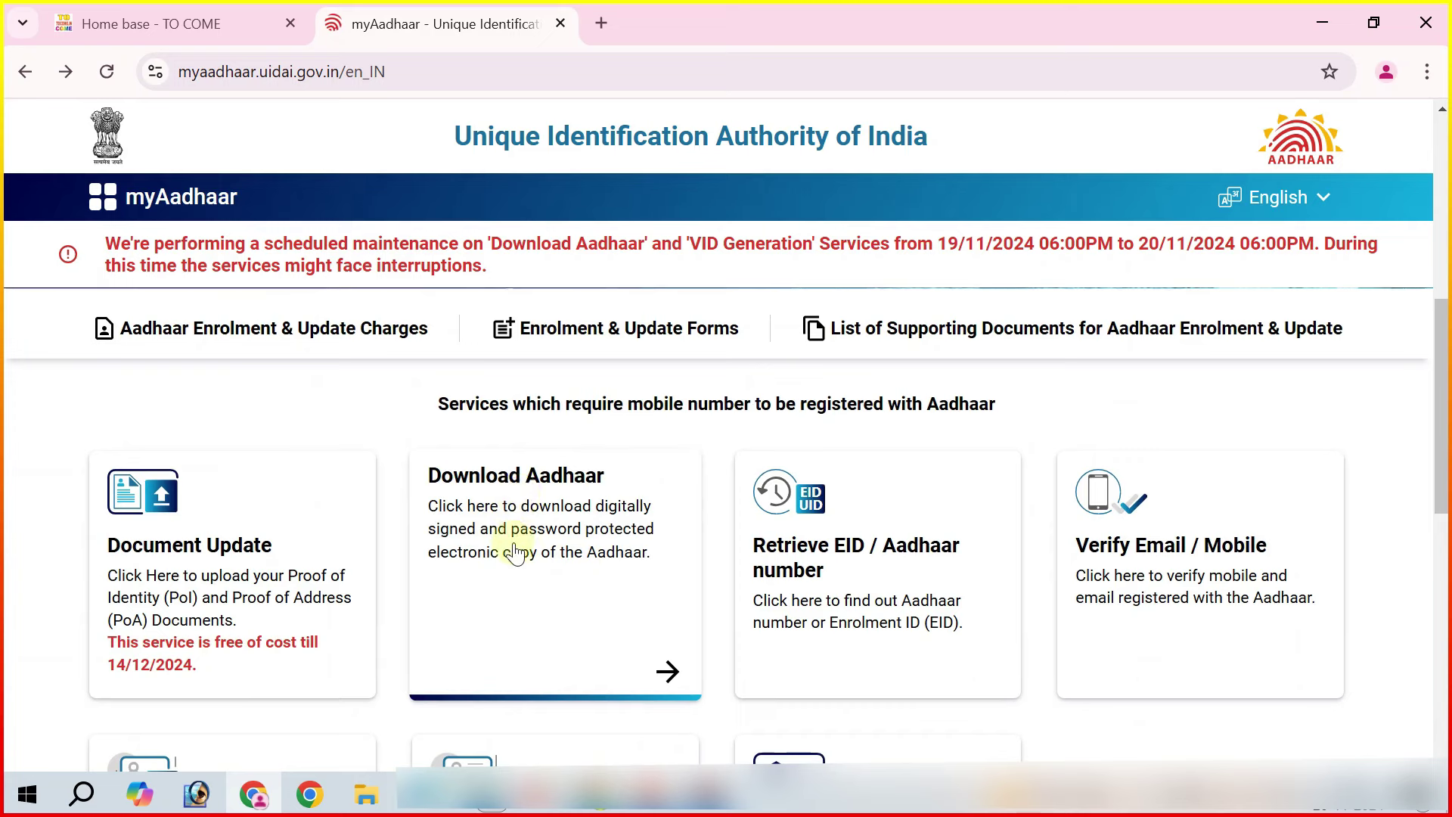
pyautogui.scroll(3, 670, 545)
pyautogui.scroll(3, 1154, 509)
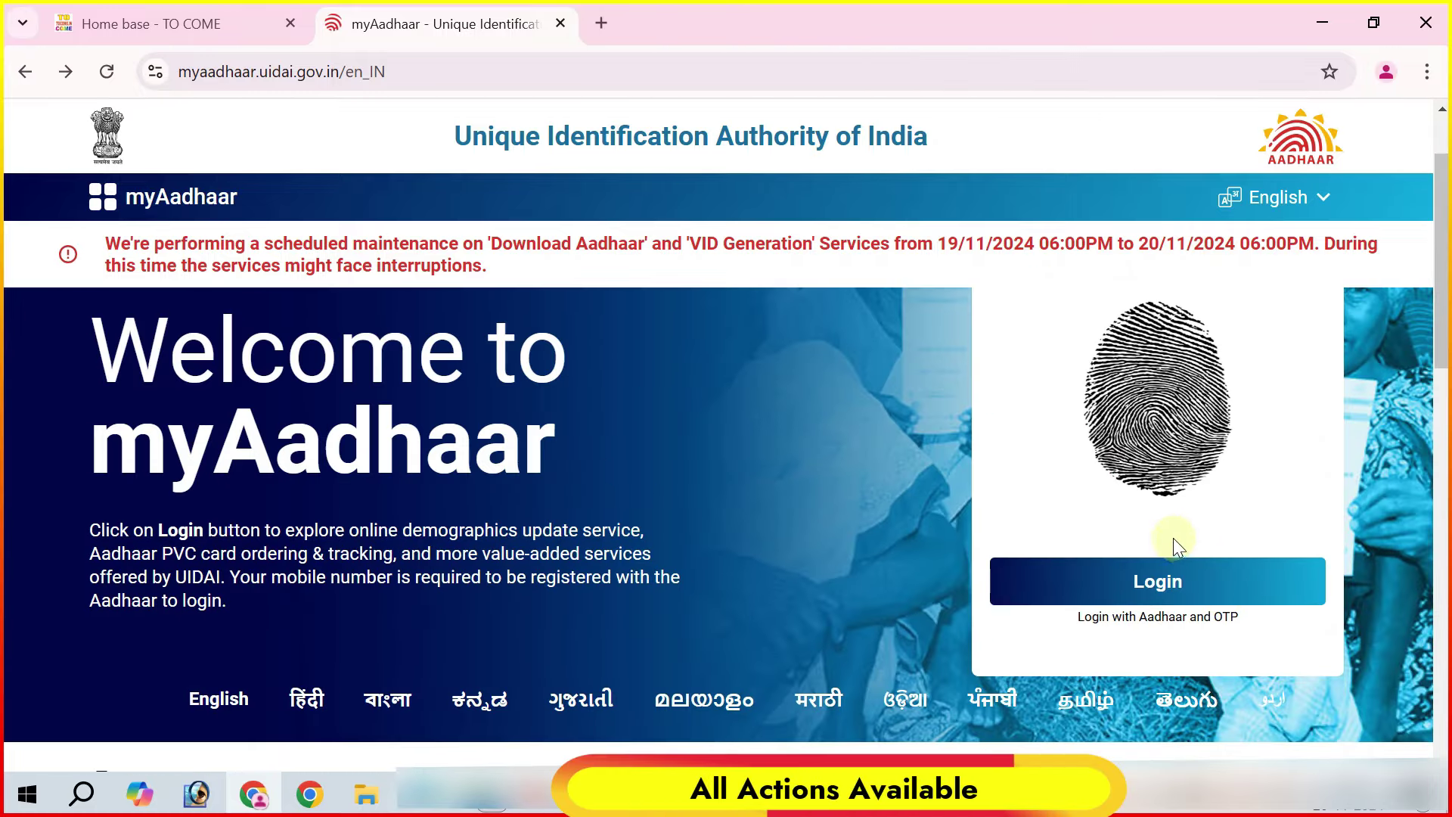
pyautogui.scroll(-5, 529, 469)
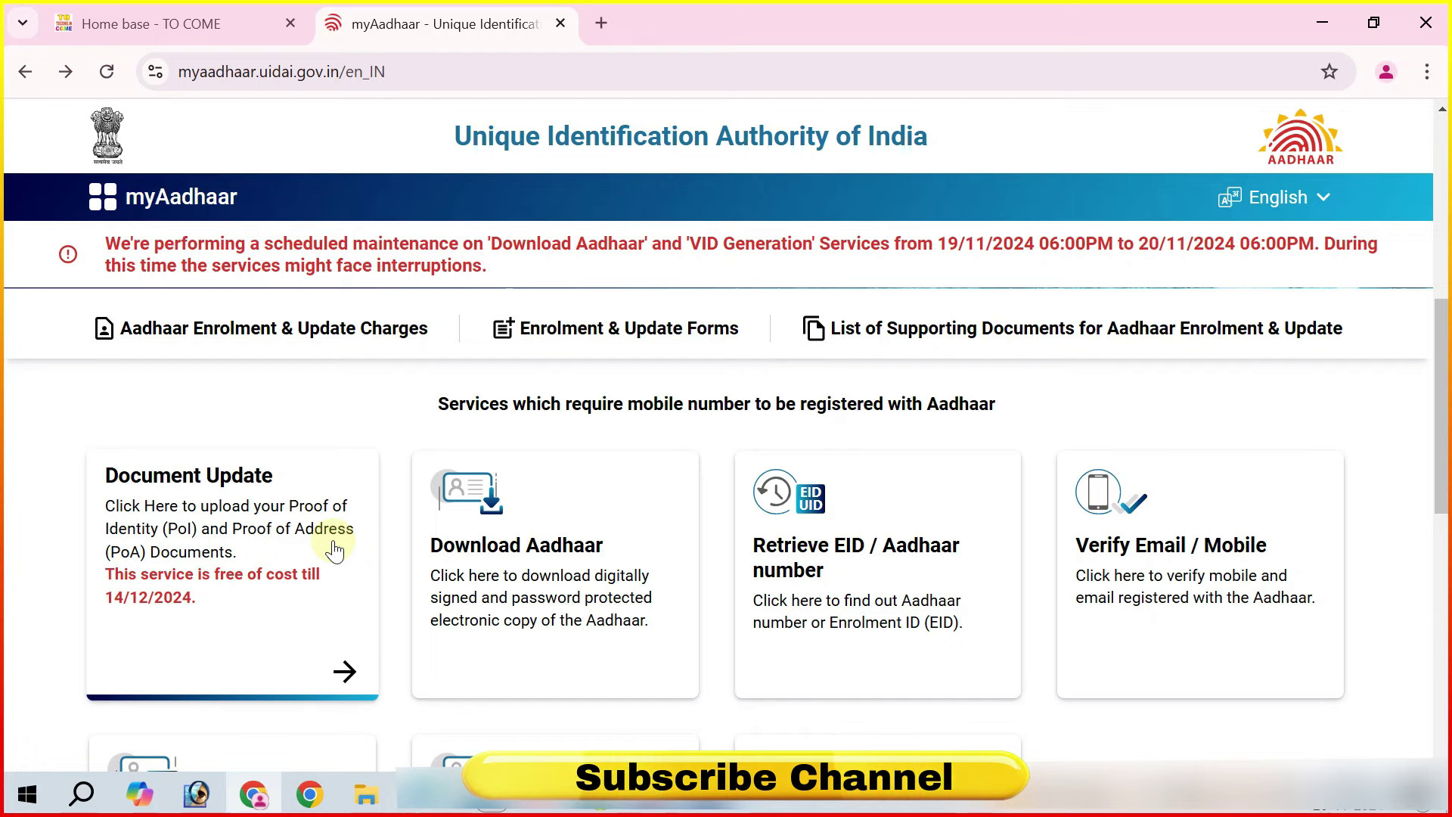
pyautogui.scroll(-2, 558, 535)
pyautogui.scroll(-1, 632, 518)
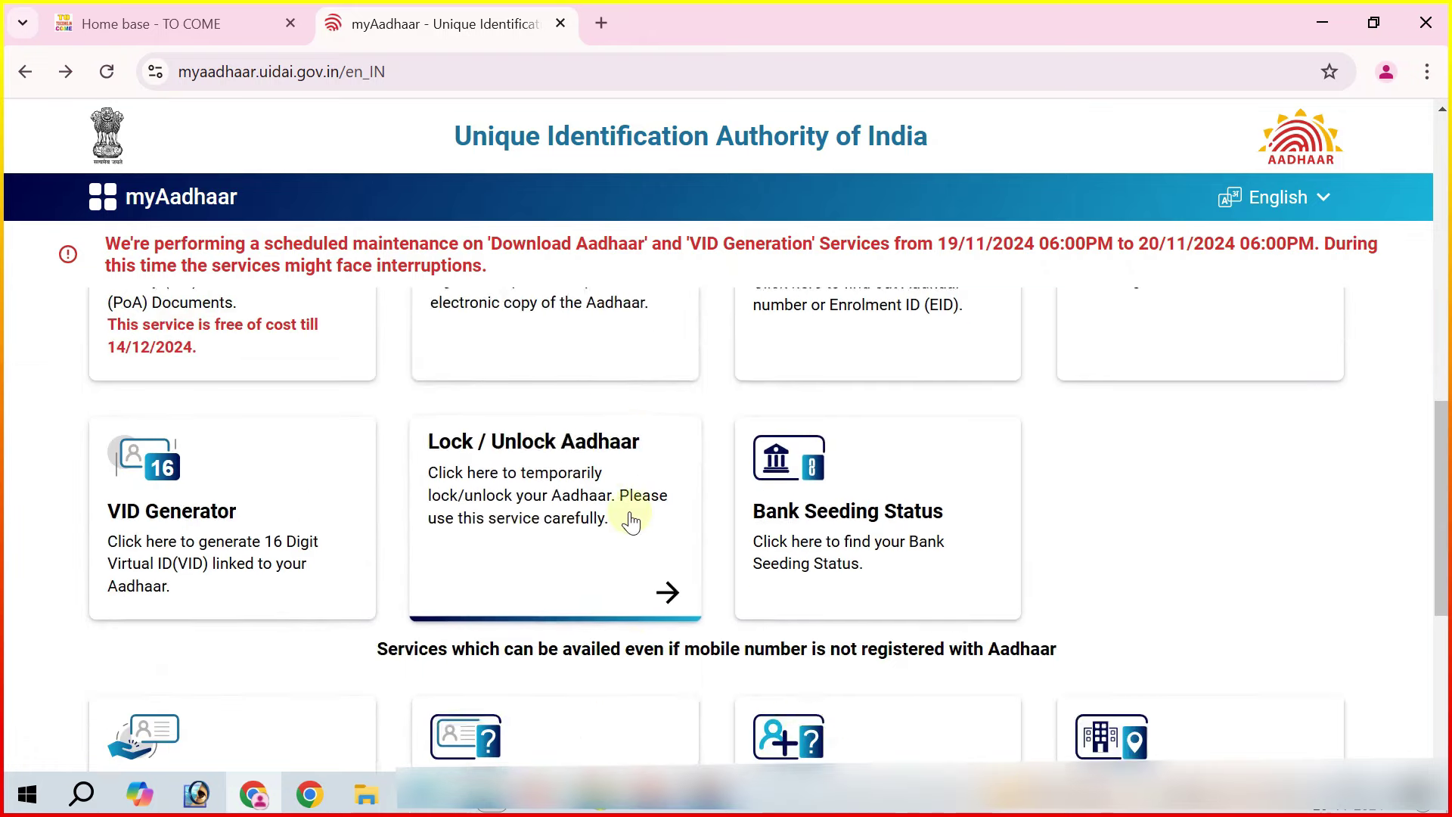
pyautogui.scroll(-3, 631, 513)
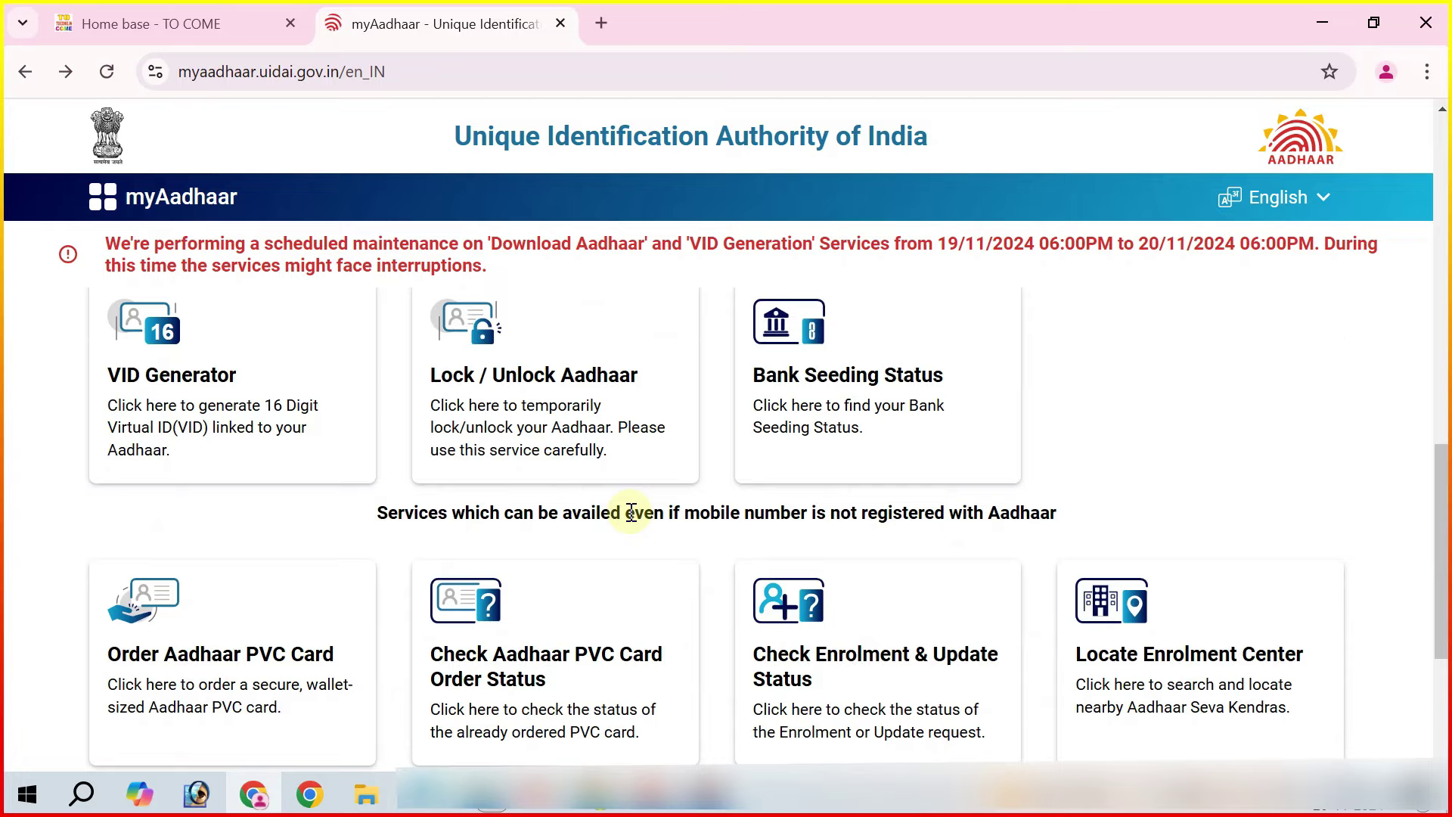
pyautogui.scroll(-4, 631, 512)
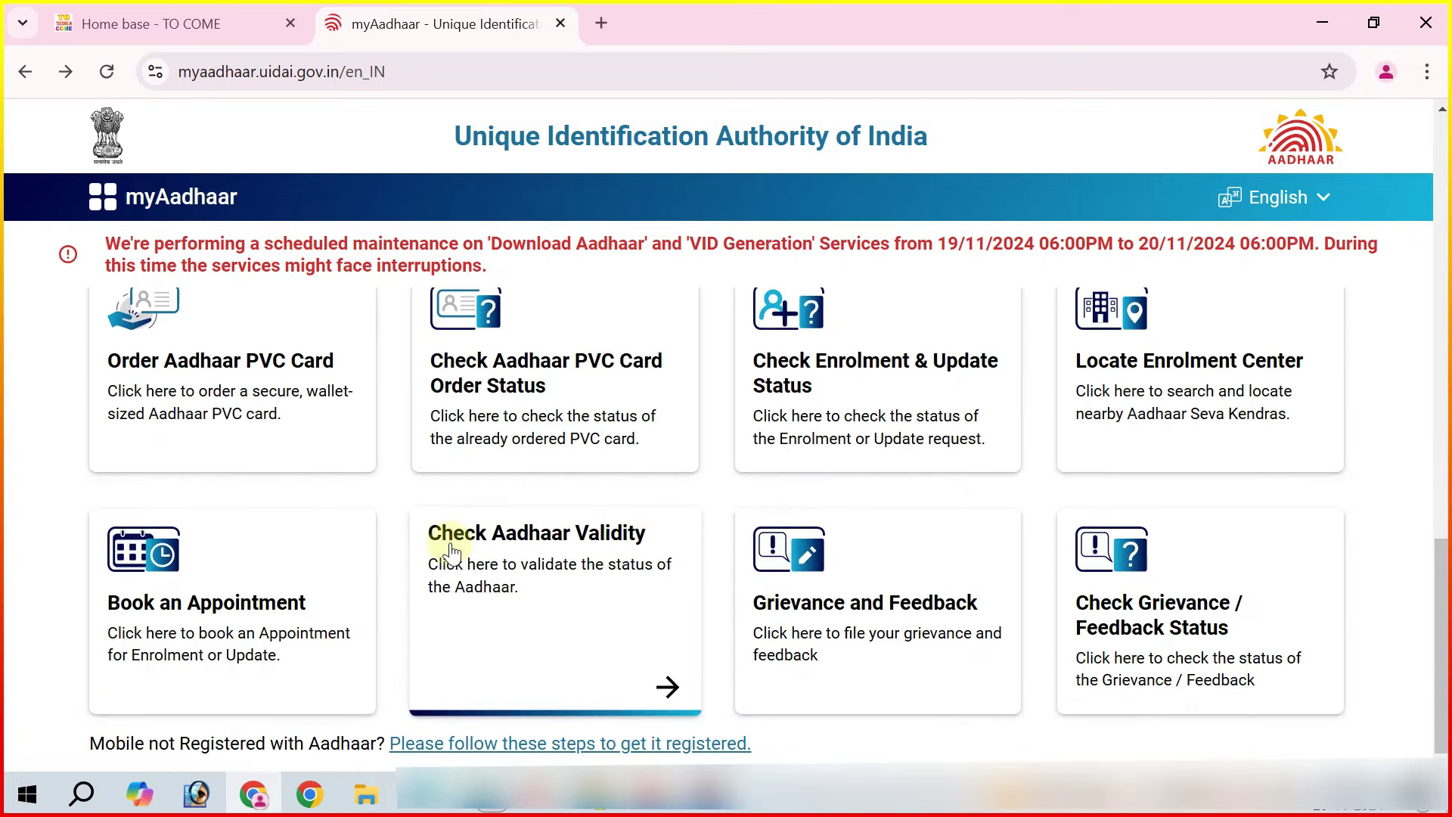
# Bring Photoshop forward and scroll up on the five-card sheet
pyautogui.click(196, 793)
pyautogui.scroll(2, 571, 316)
pyautogui.scroll(2, 605, 320)
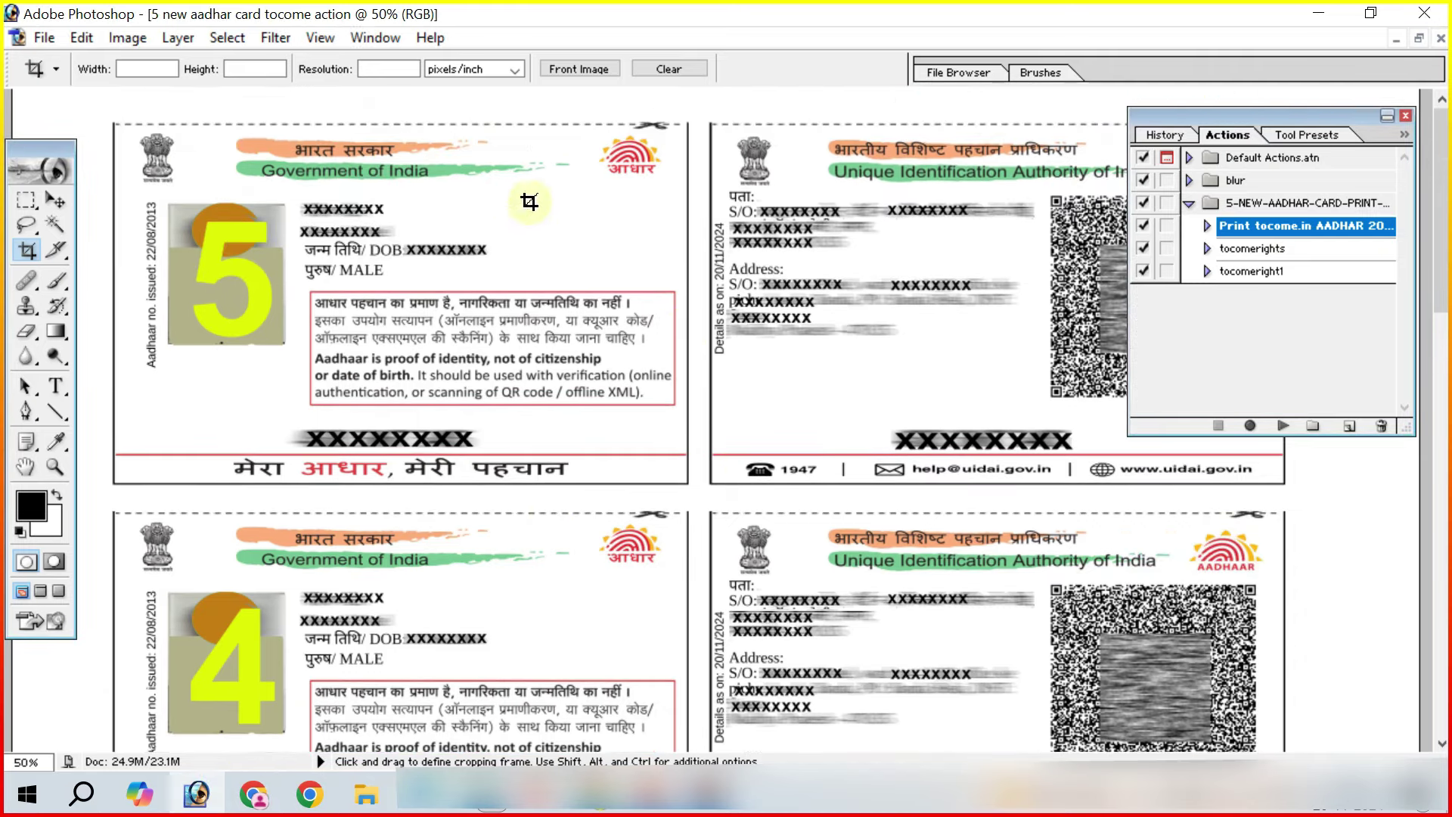
# Scroll down through cards 5 to 1, checking each front beside its back
pyautogui.scroll(-2, 472, 249)
pyautogui.scroll(-4, 473, 292)
pyautogui.scroll(-2, 476, 292)
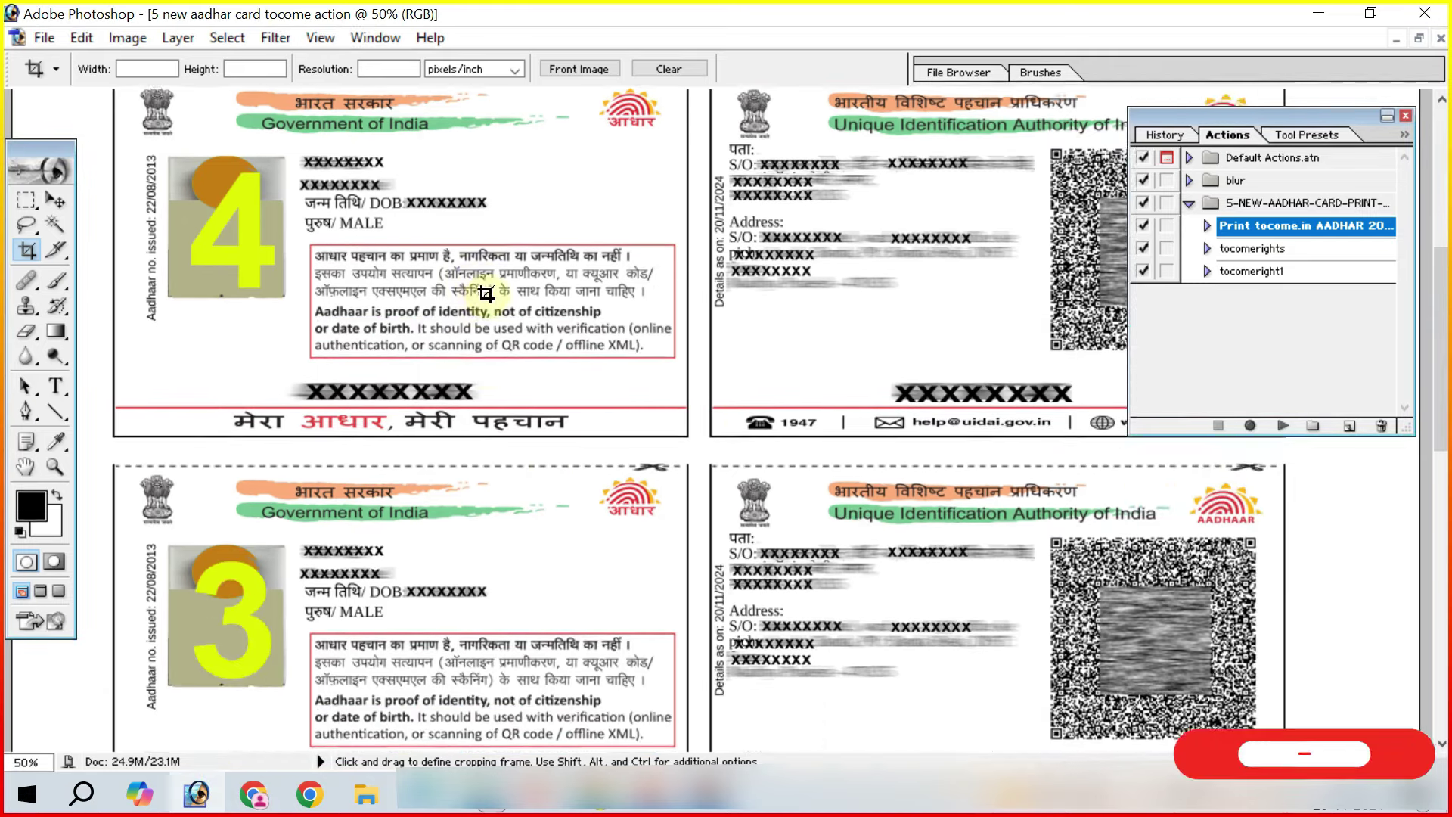
pyautogui.scroll(-4, 485, 293)
pyautogui.scroll(-3, 484, 293)
pyautogui.scroll(-1, 483, 291)
pyautogui.scroll(-2, 483, 295)
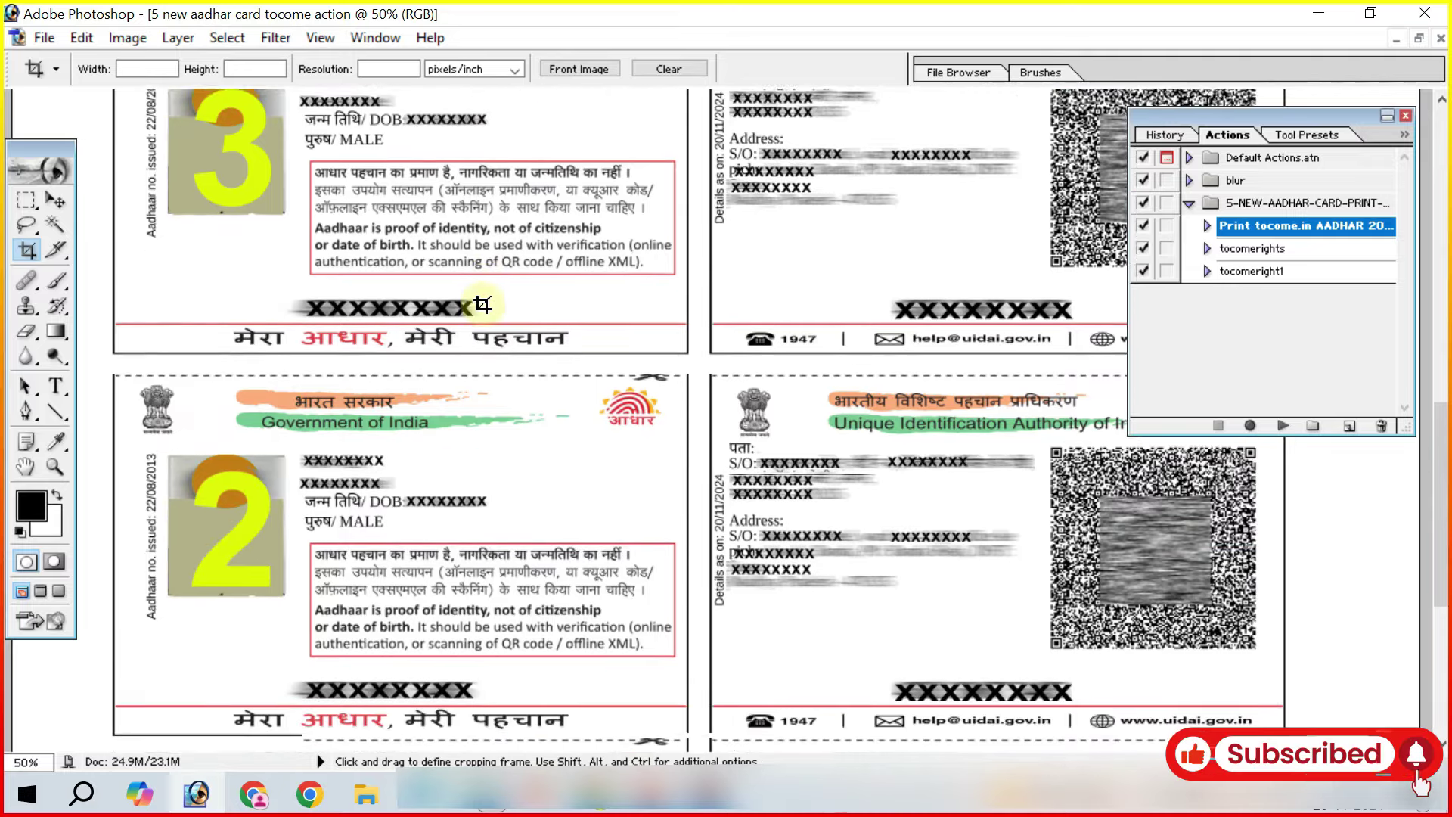
pyautogui.scroll(-2, 482, 302)
pyautogui.scroll(-1, 482, 304)
pyautogui.scroll(-2, 481, 304)
pyautogui.scroll(-2, 481, 304)
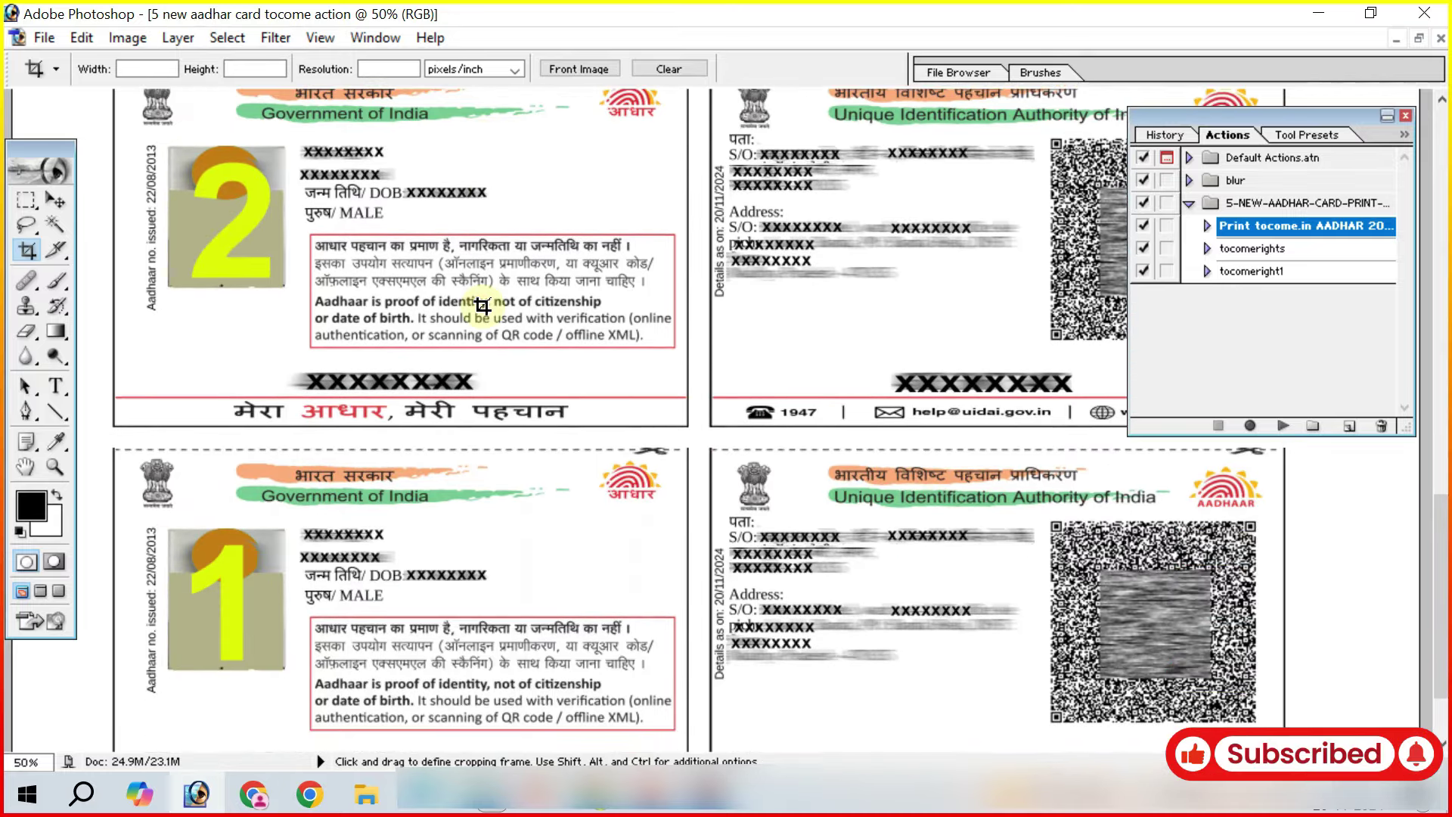
pyautogui.scroll(-1, 482, 306)
pyautogui.scroll(-1, 482, 305)
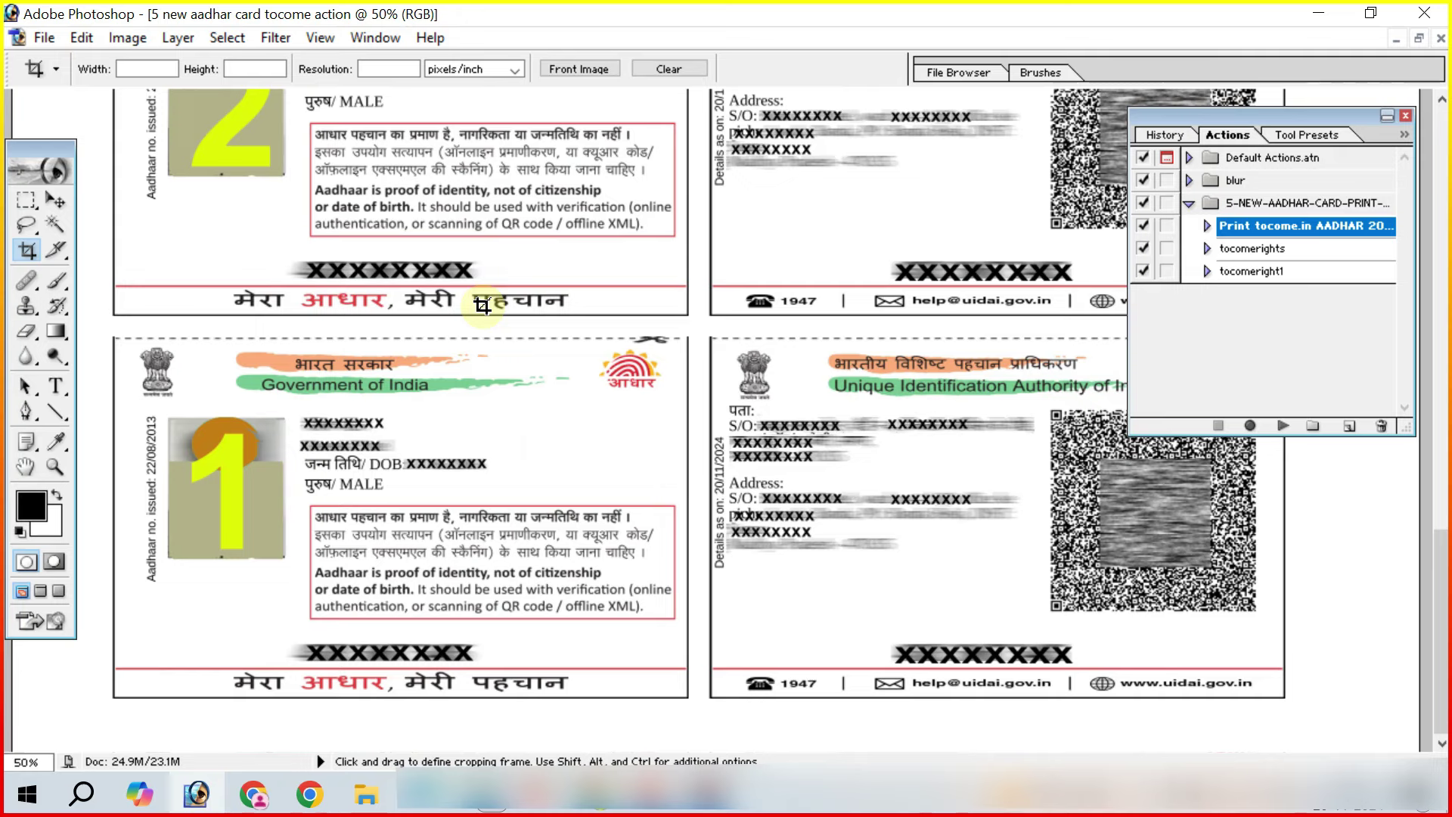
# Zoom out to view the whole A4 page of five cards
pyautogui.hotkey('ctrl', '-')
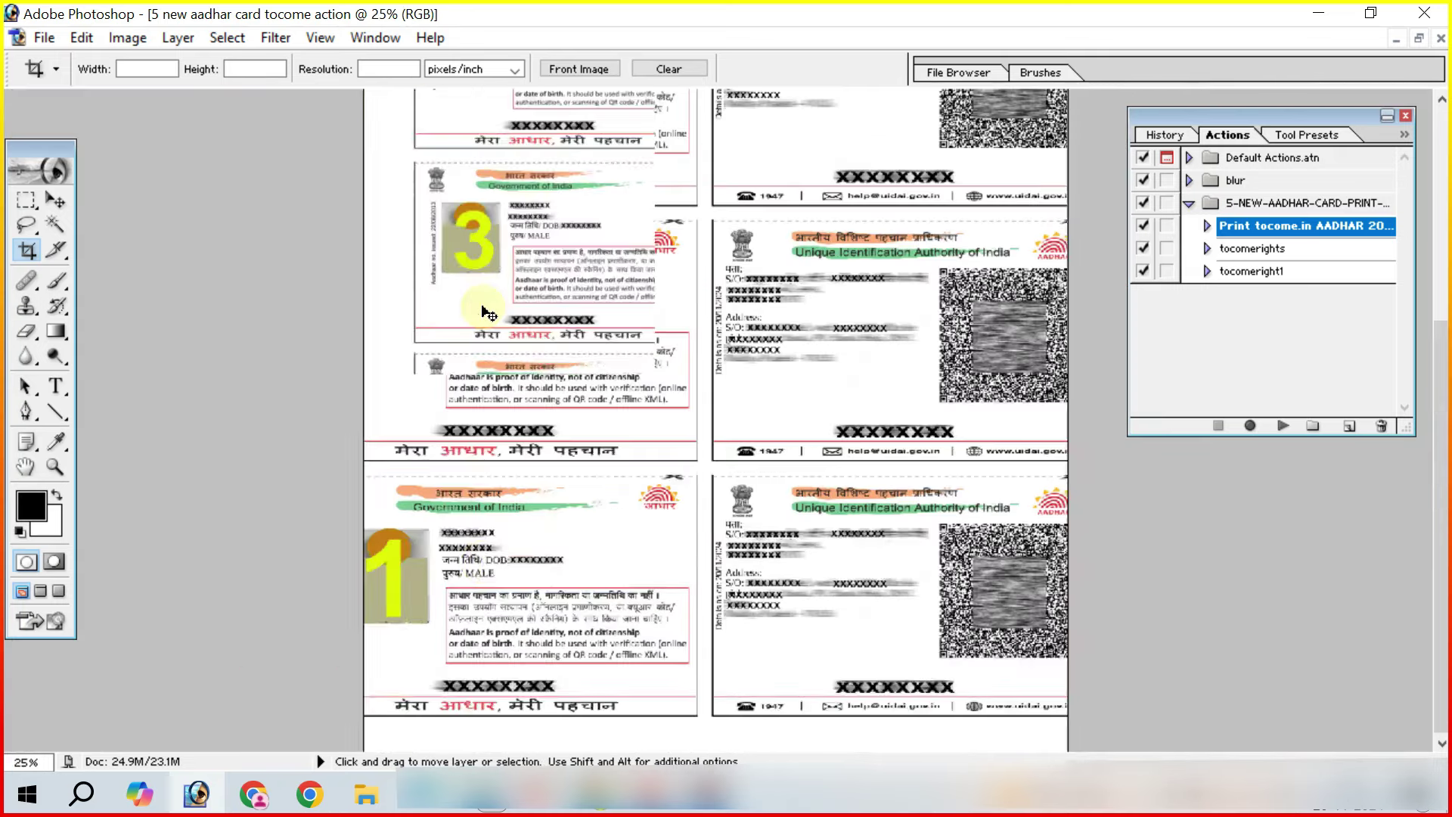
pyautogui.hotkey('ctrl', '-')
pyautogui.hotkey('ctrl', '+')
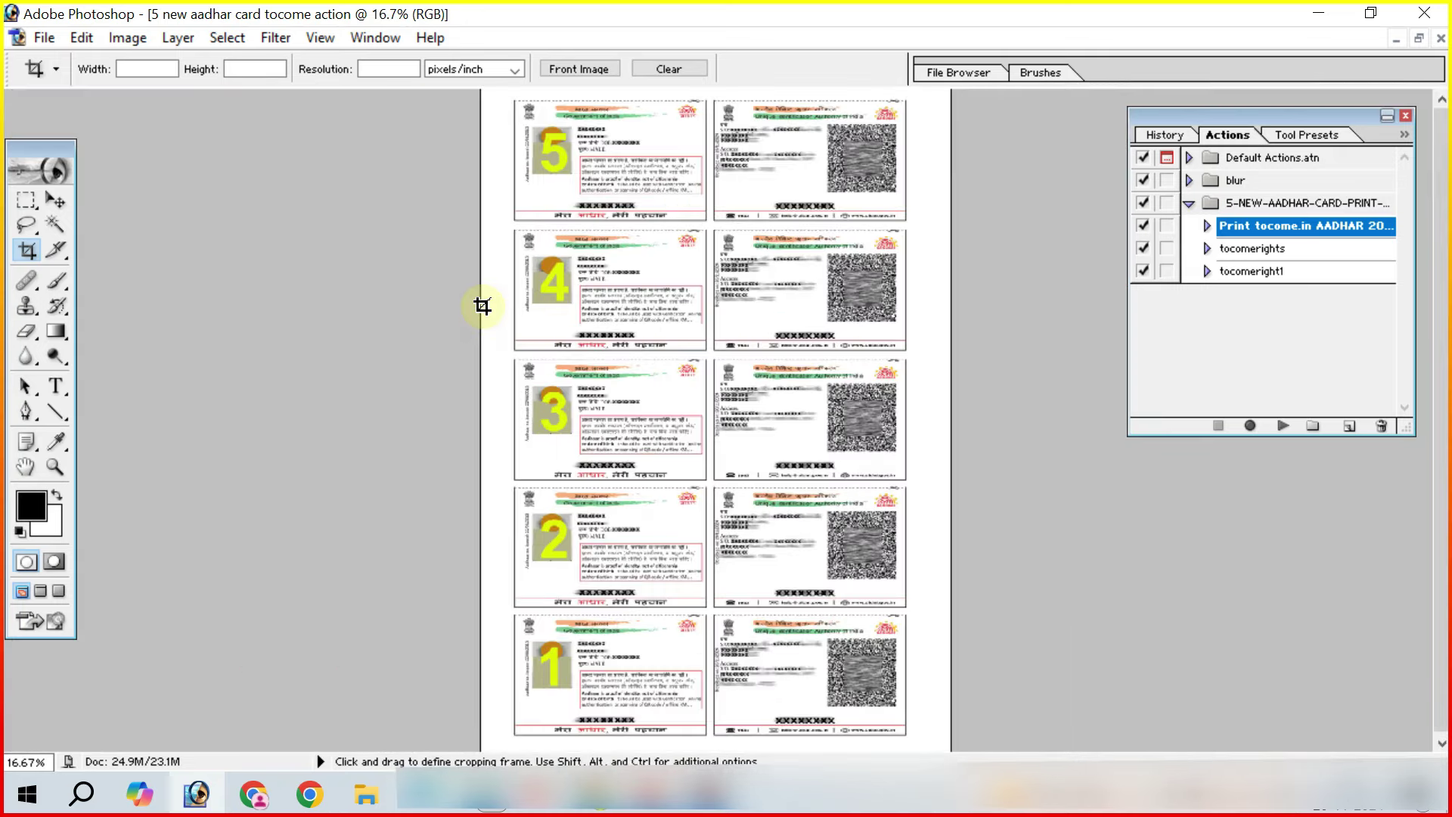
pyautogui.hotkey('ctrl', '-')
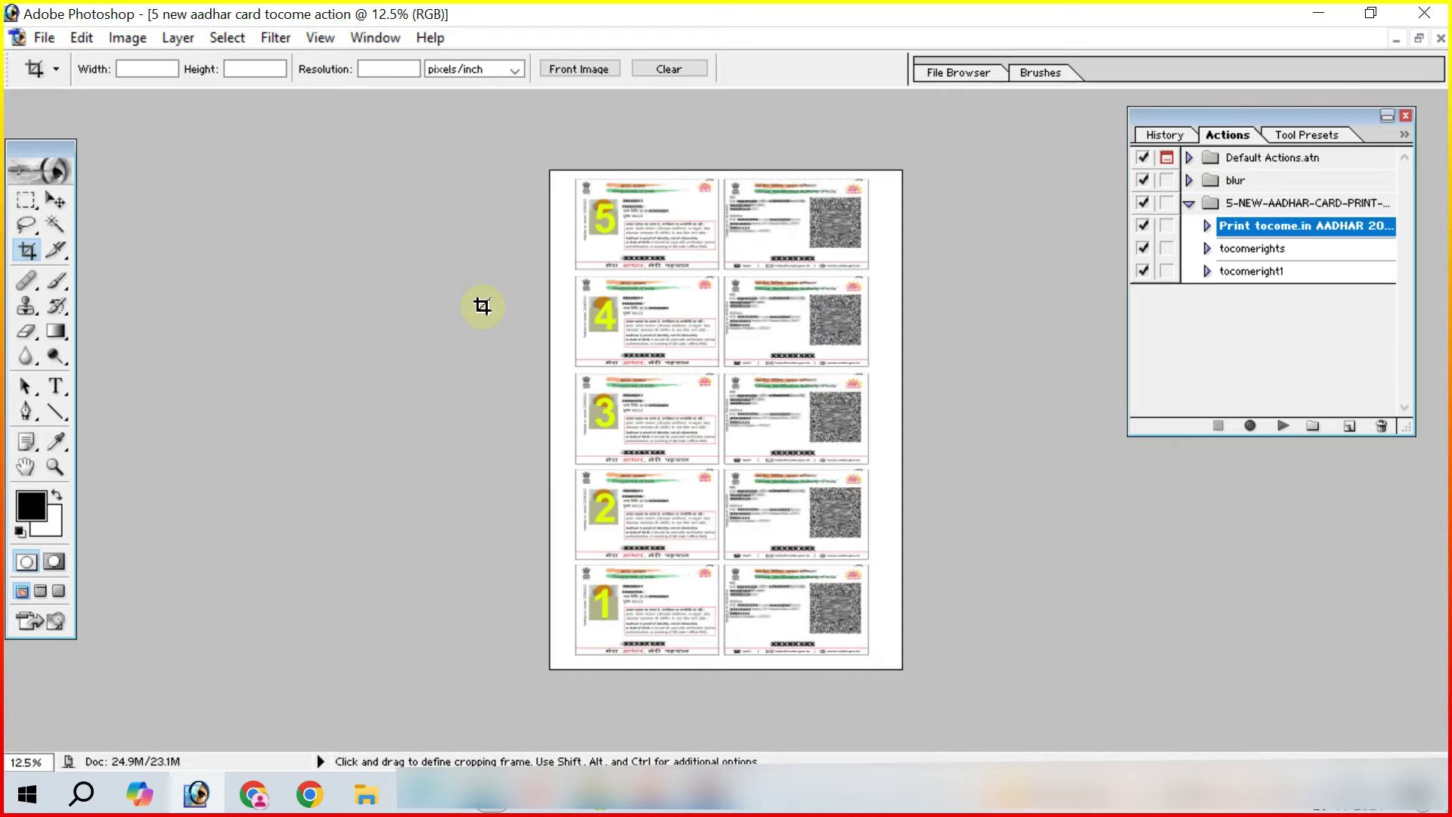
# Switch to Chrome and show the existing tocome.in tab
pyautogui.click(257, 798)
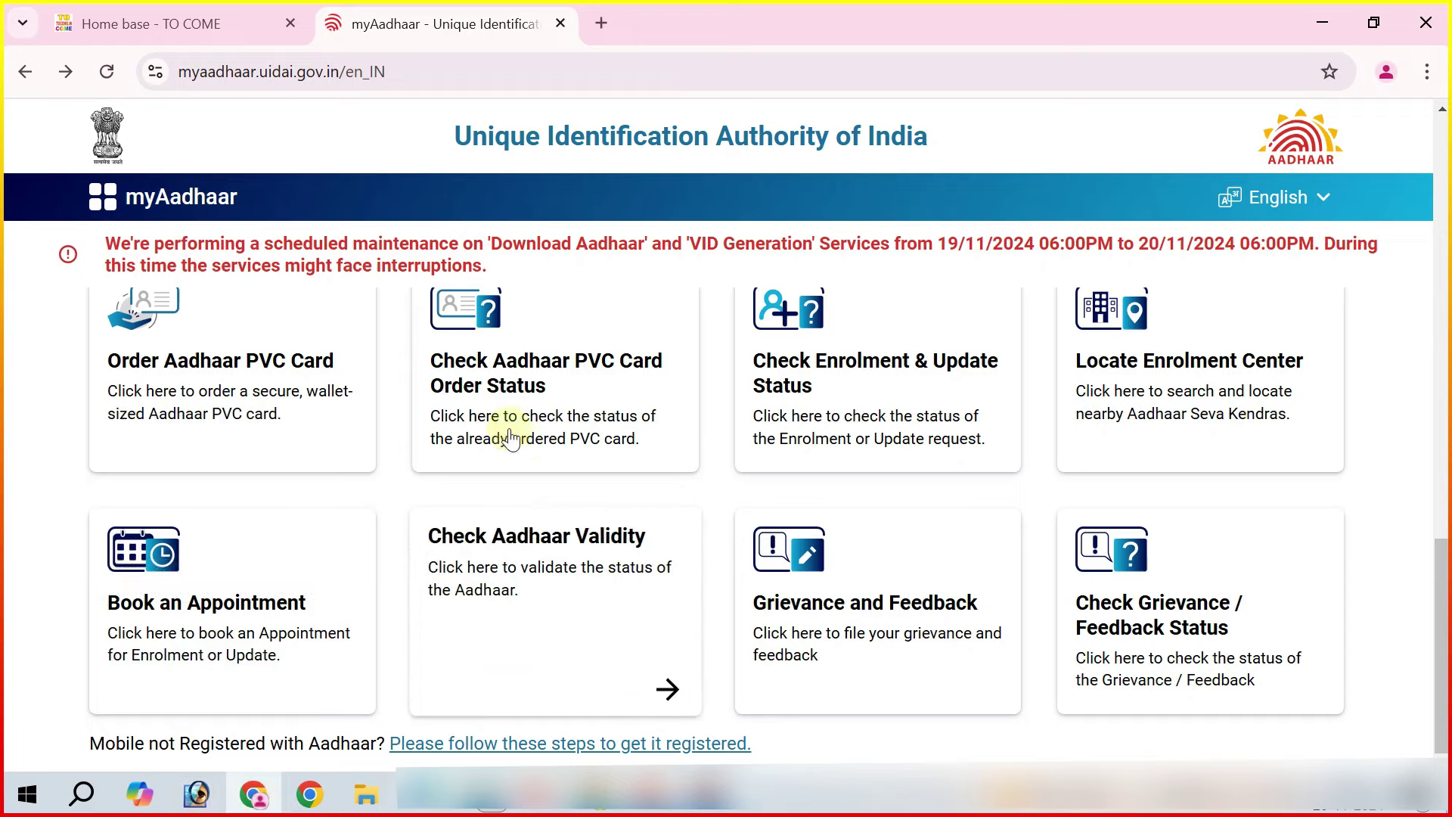
pyautogui.scroll(3, 401, 344)
pyautogui.click(215, 30)
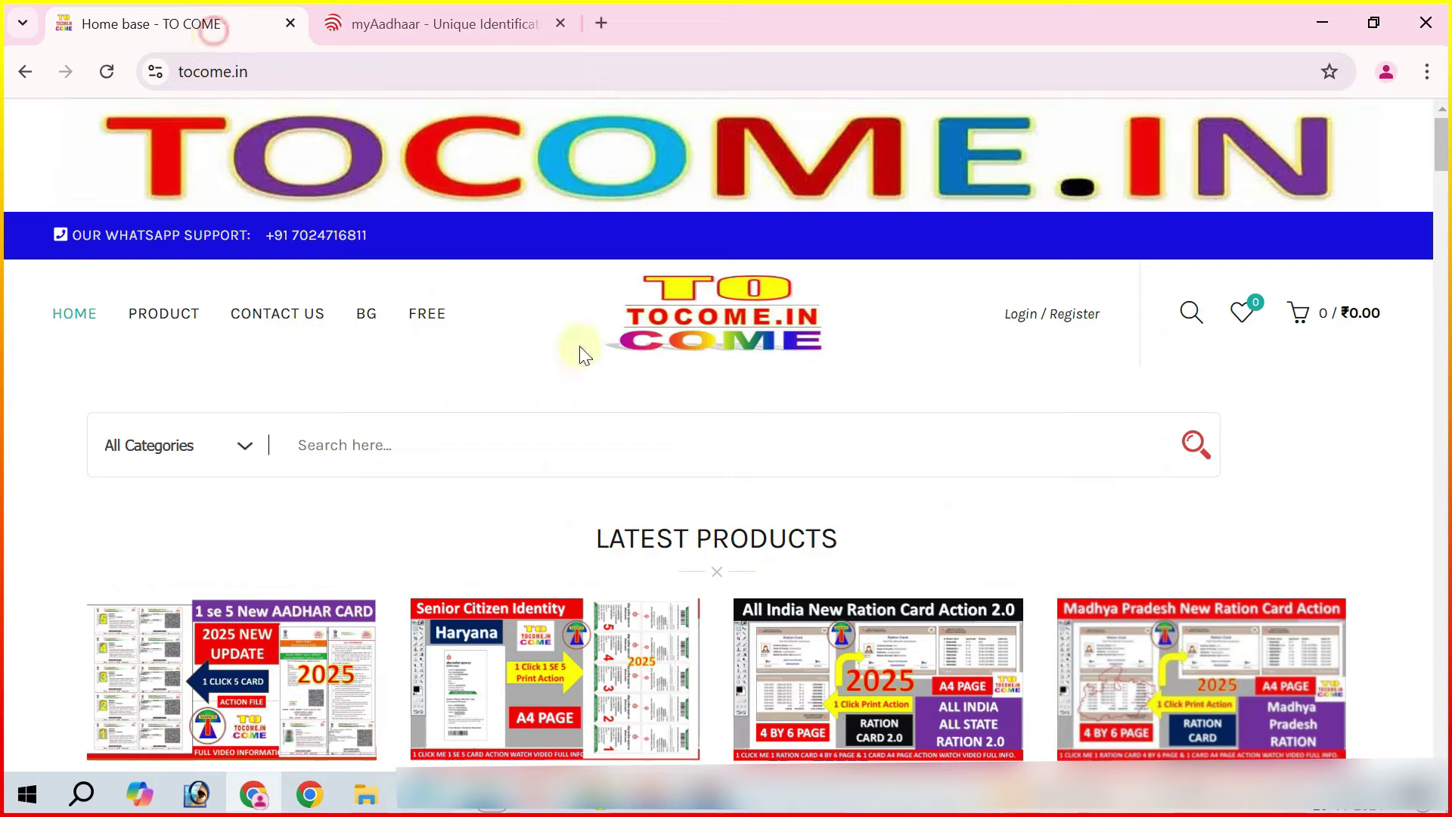
# Load tocome.in in a new tab, correcting typos in the address
pyautogui.click(602, 24)
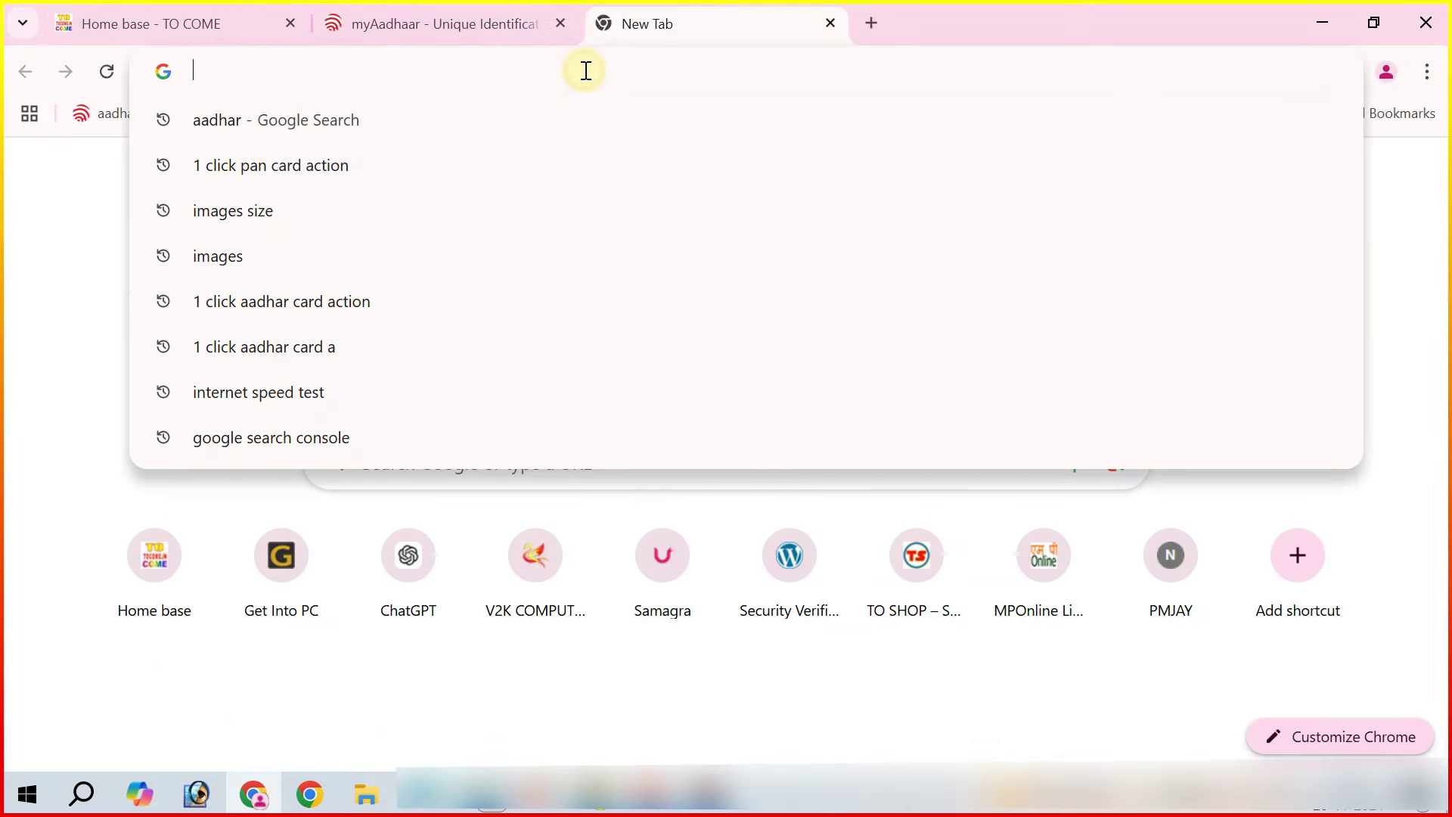
pyautogui.write('toco')
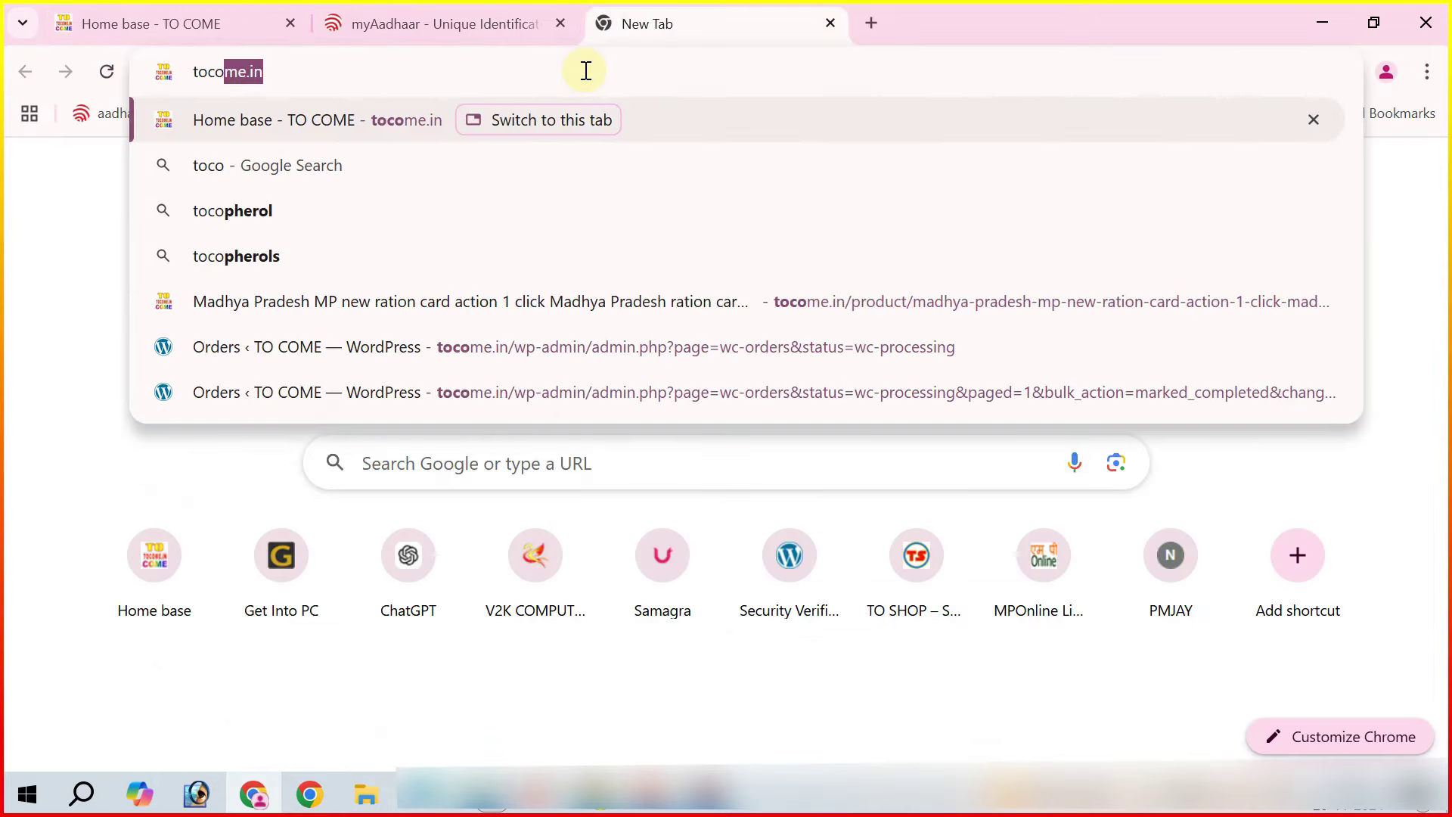
pyautogui.write('.')
pyautogui.press('BackSpace')
pyautogui.write('.e.')
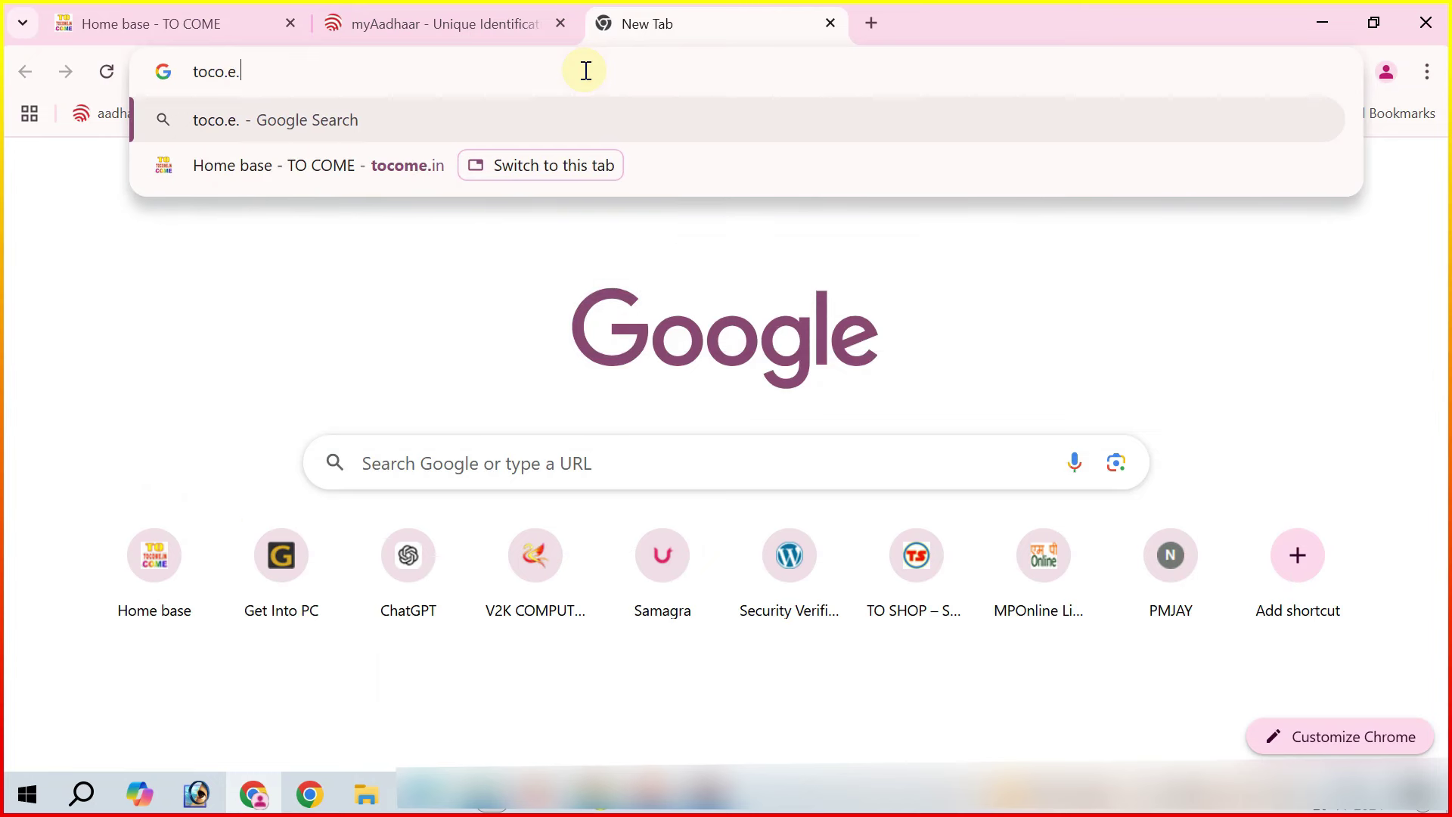
pyautogui.write('in')
pyautogui.press('BackSpace')
pyautogui.press('BackSpace')
pyautogui.press('BackSpace')
pyautogui.press('BackSpace')
pyautogui.press('BackSpace')
pyautogui.write('m.e.in')
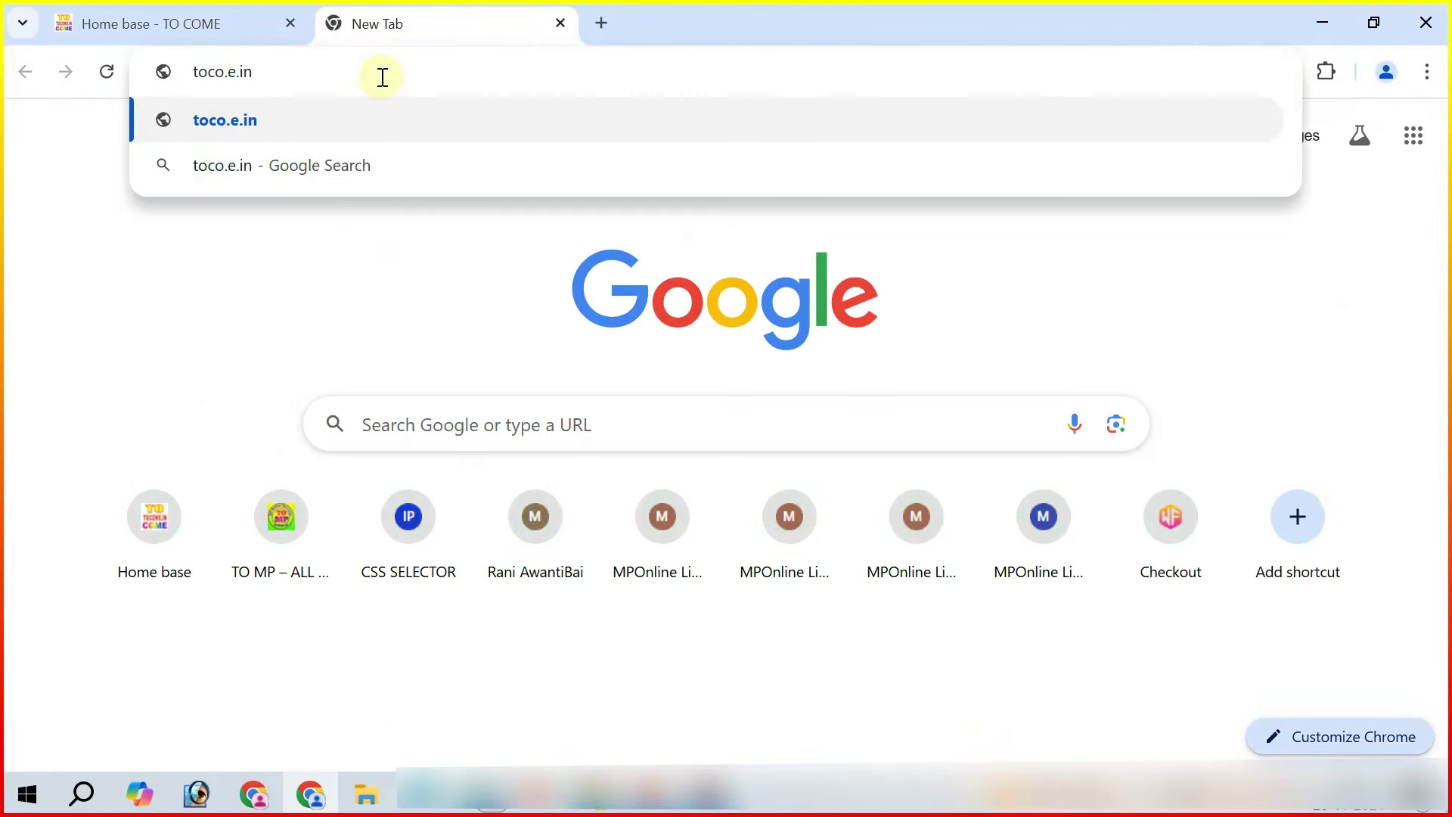
pyautogui.press('BackSpace')
pyautogui.press('BackSpace')
pyautogui.press('BackSpace')
pyautogui.press('BackSpace')
pyautogui.press('BackSpace')
pyautogui.write('me.in')
pyautogui.press('Return')
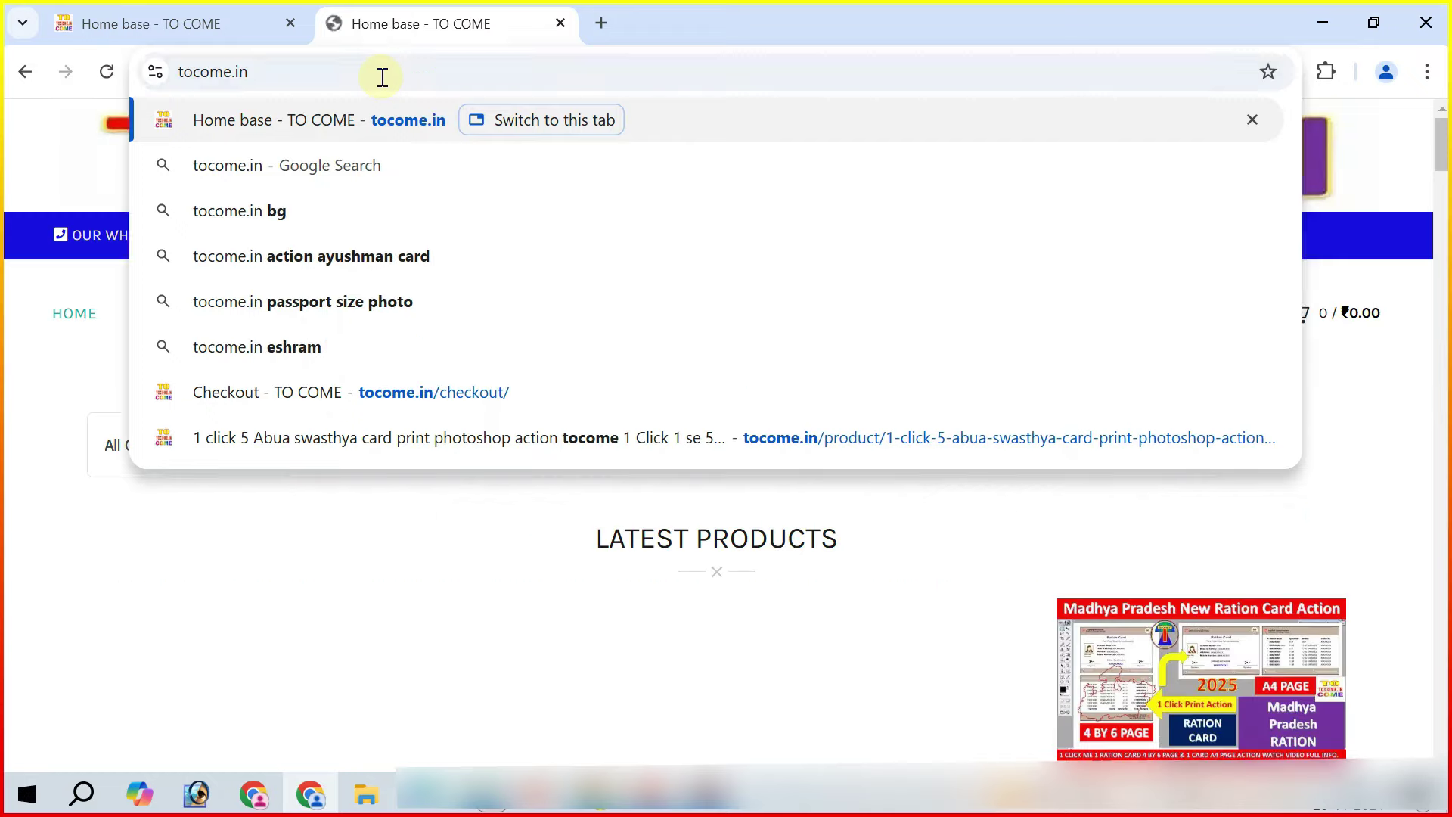
pyautogui.press('Return')
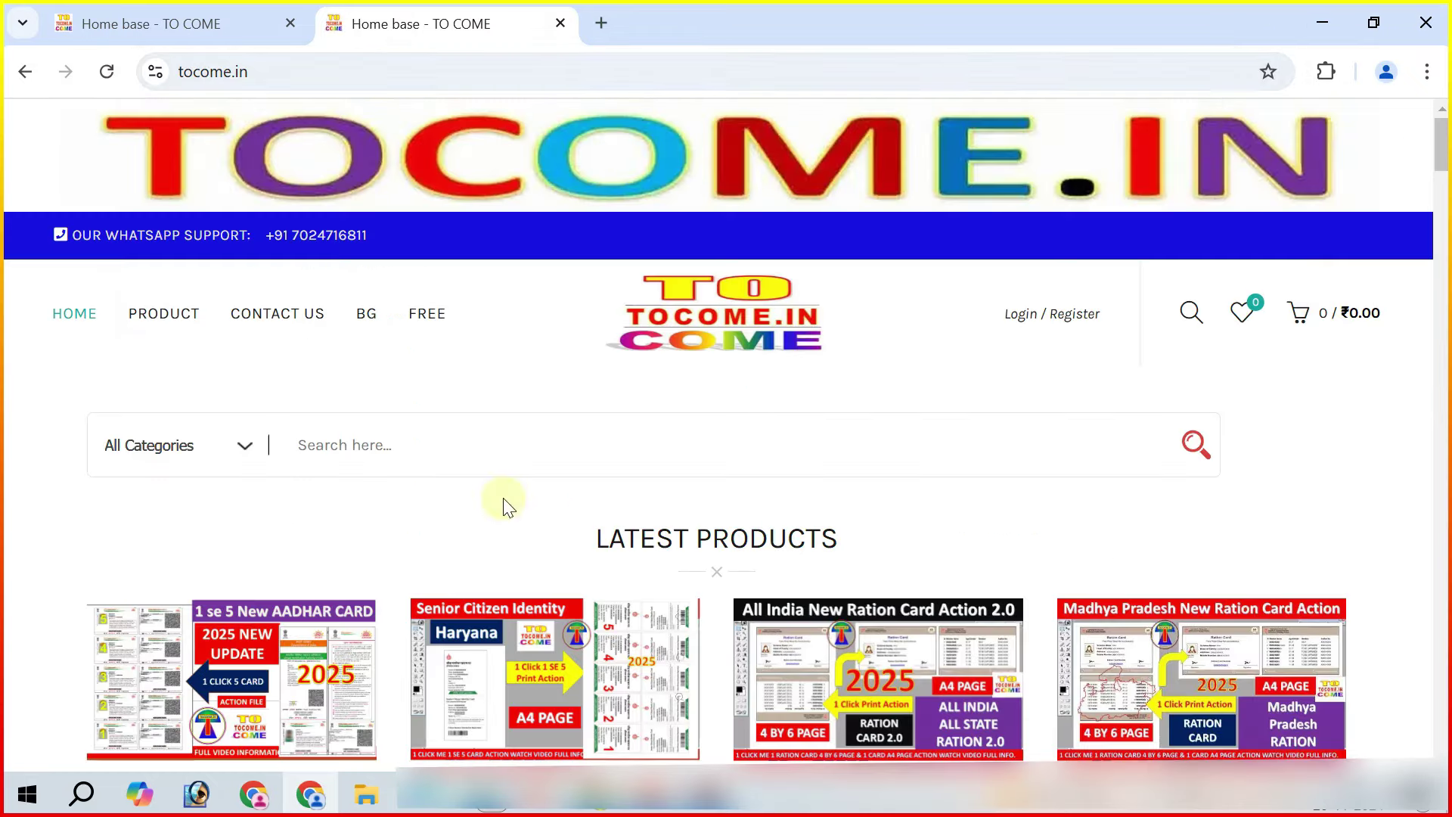
pyautogui.scroll(-5, 502, 502)
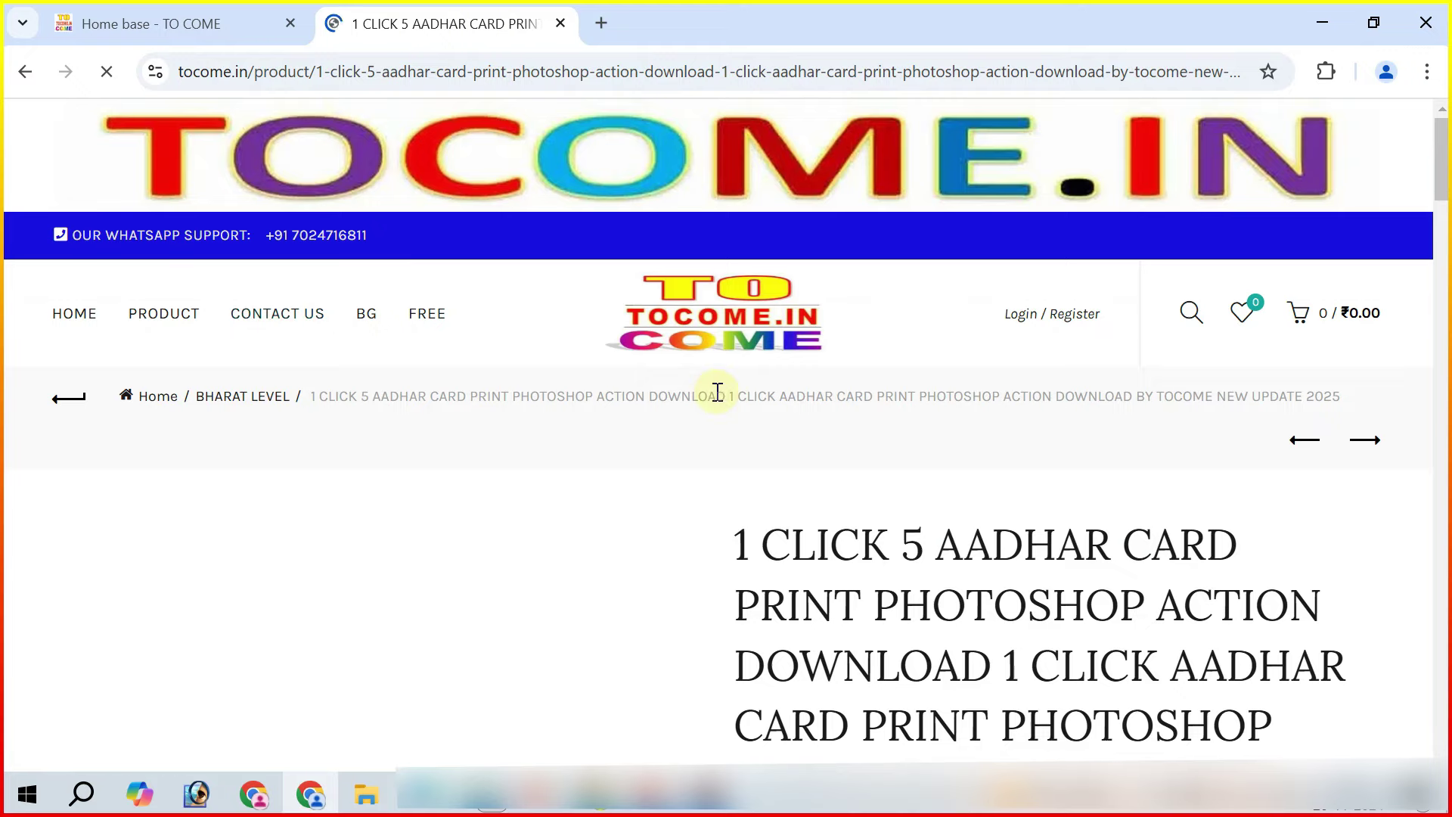
# Scroll the 1 Click 5 Aadhar Card product and checkout pages down to Billing Details
pyautogui.scroll(-1, 719, 399)
pyautogui.scroll(-4, 702, 411)
pyautogui.scroll(-5, 1036, 497)
pyautogui.scroll(3, 1040, 472)
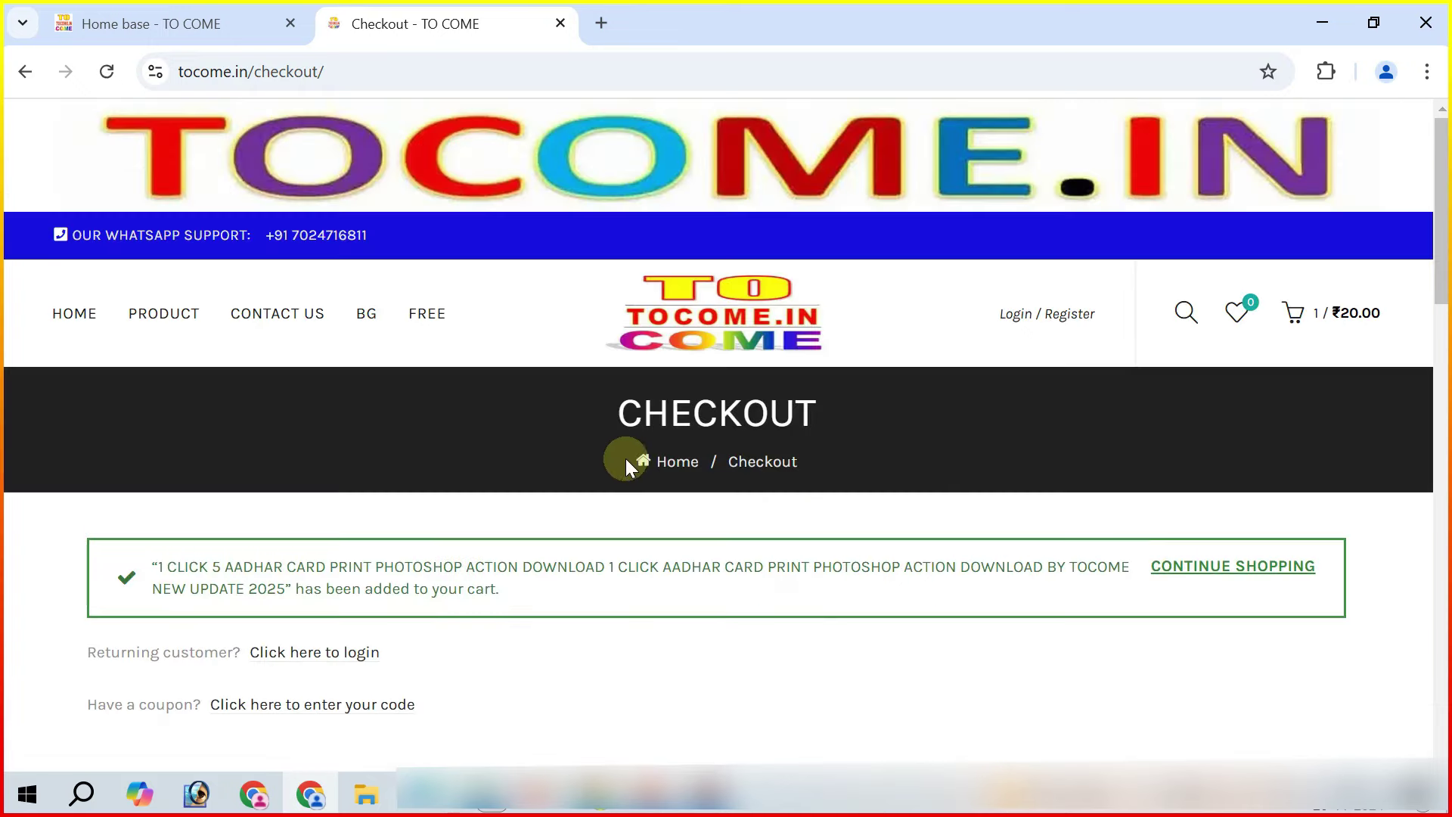
pyautogui.scroll(-5, 633, 462)
pyautogui.scroll(-1, 883, 469)
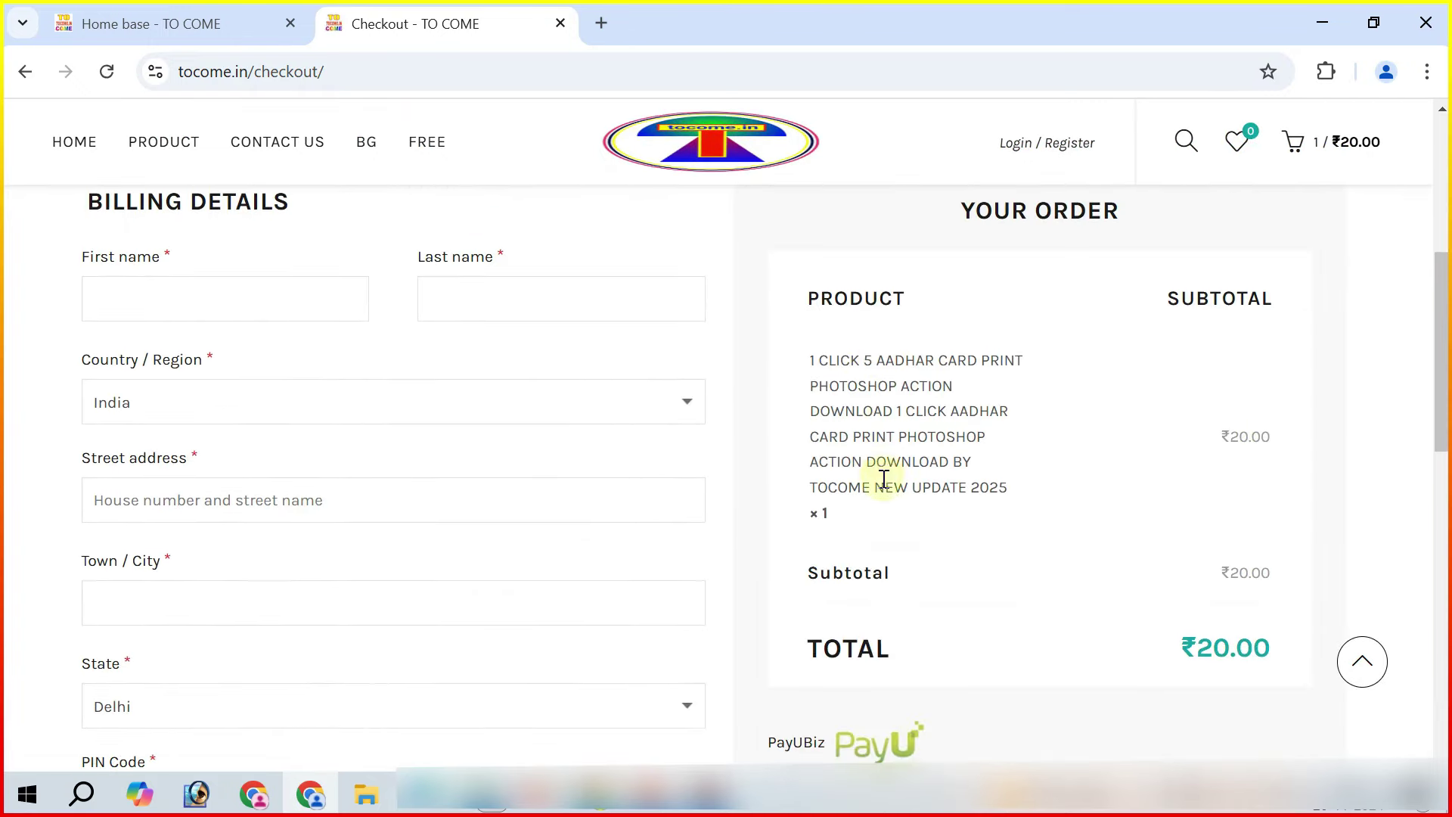
pyautogui.scroll(2, 418, 479)
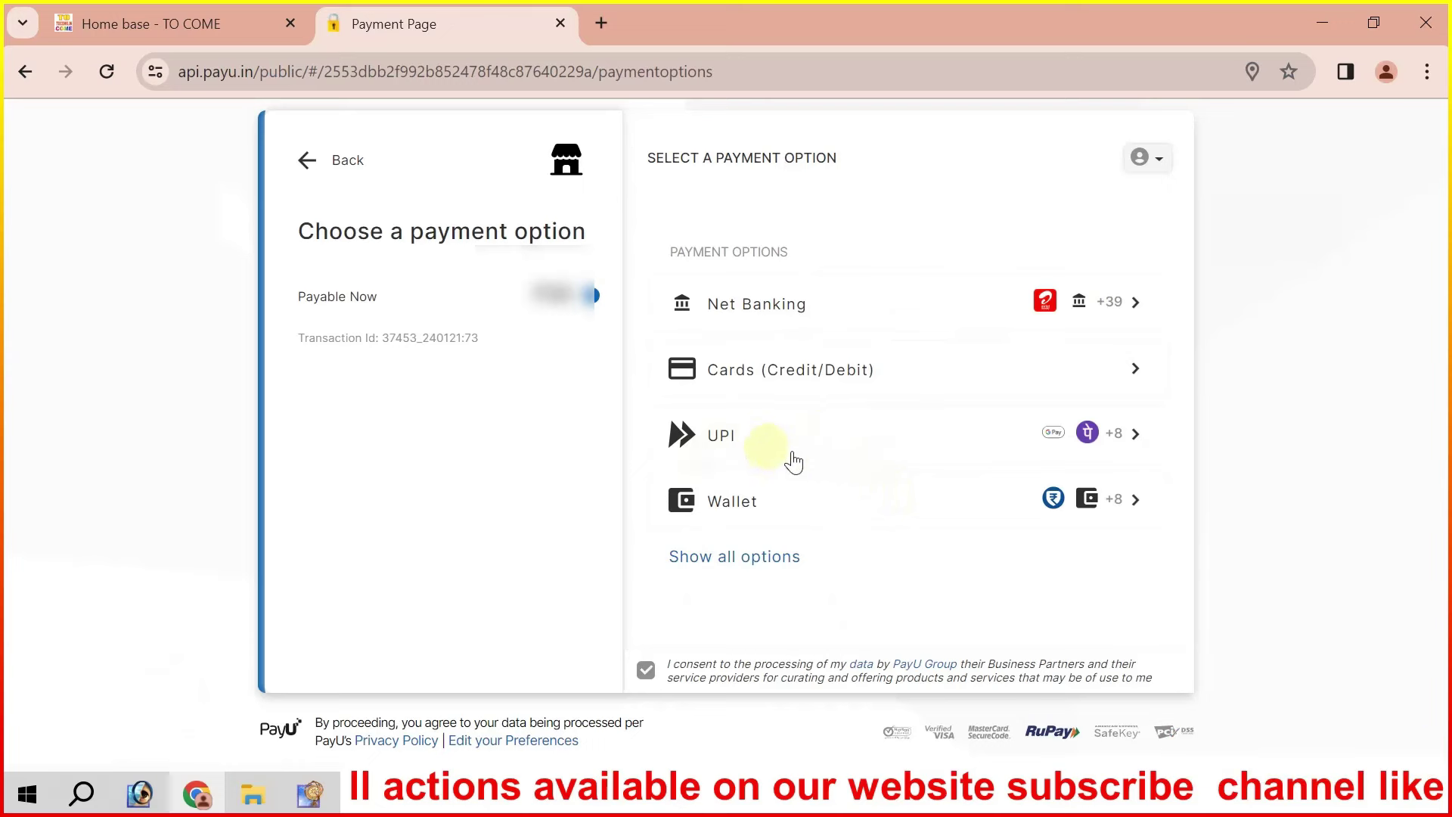
# Pay by UPI on PayU by generating a QR code to scan
pyautogui.click(754, 439)
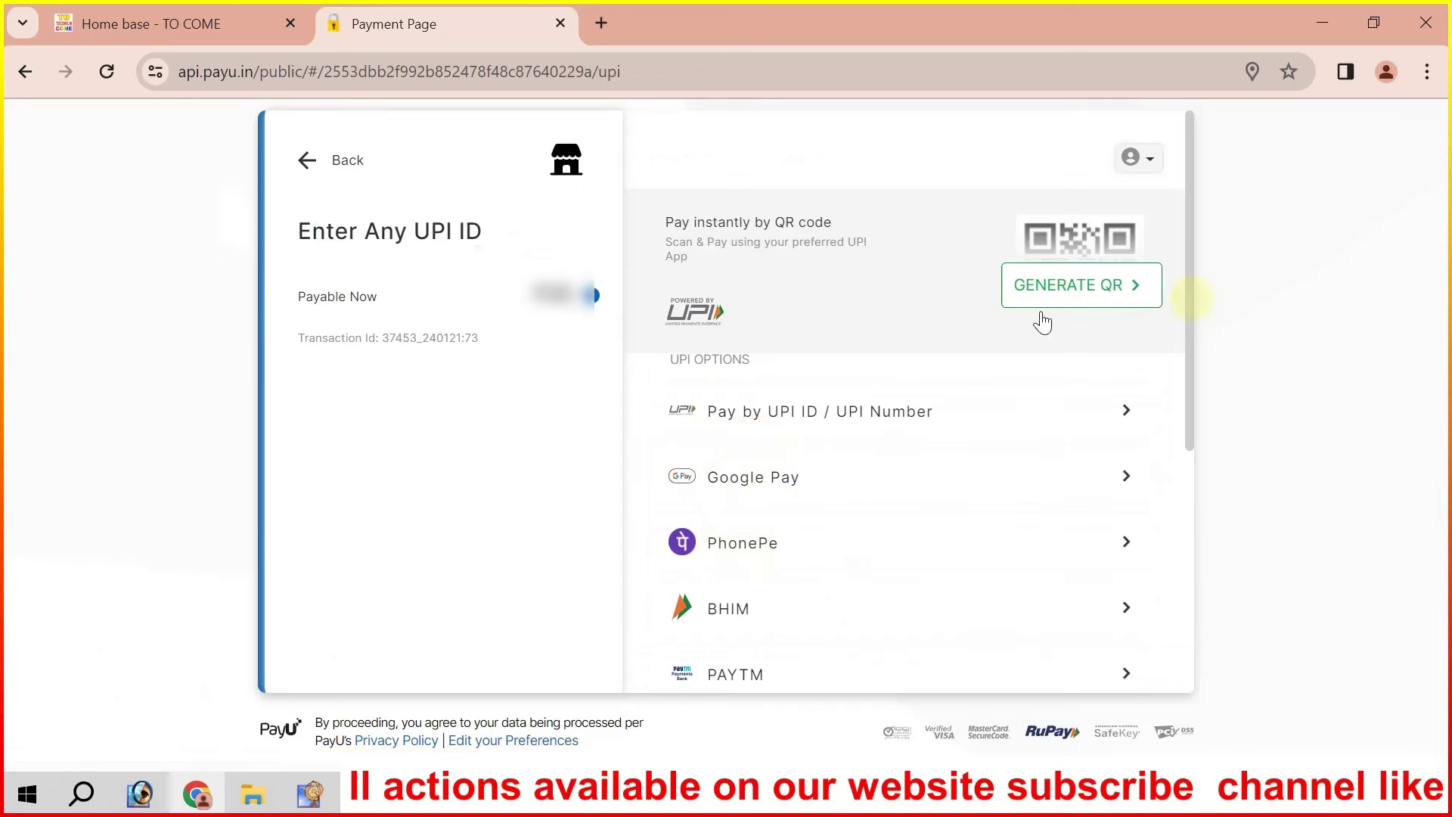
pyautogui.click(1119, 291)
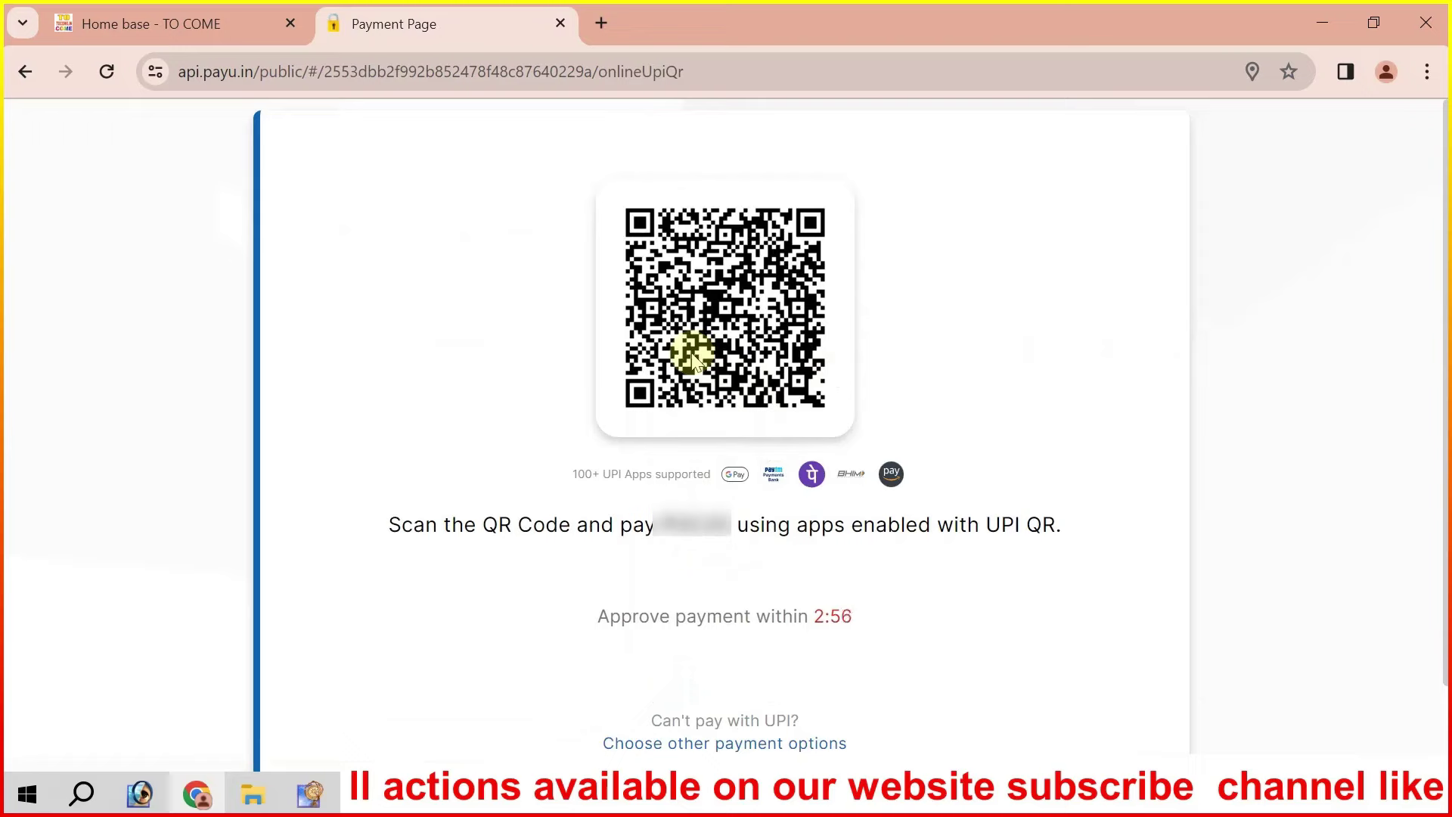
pyautogui.scroll(-2, 866, 427)
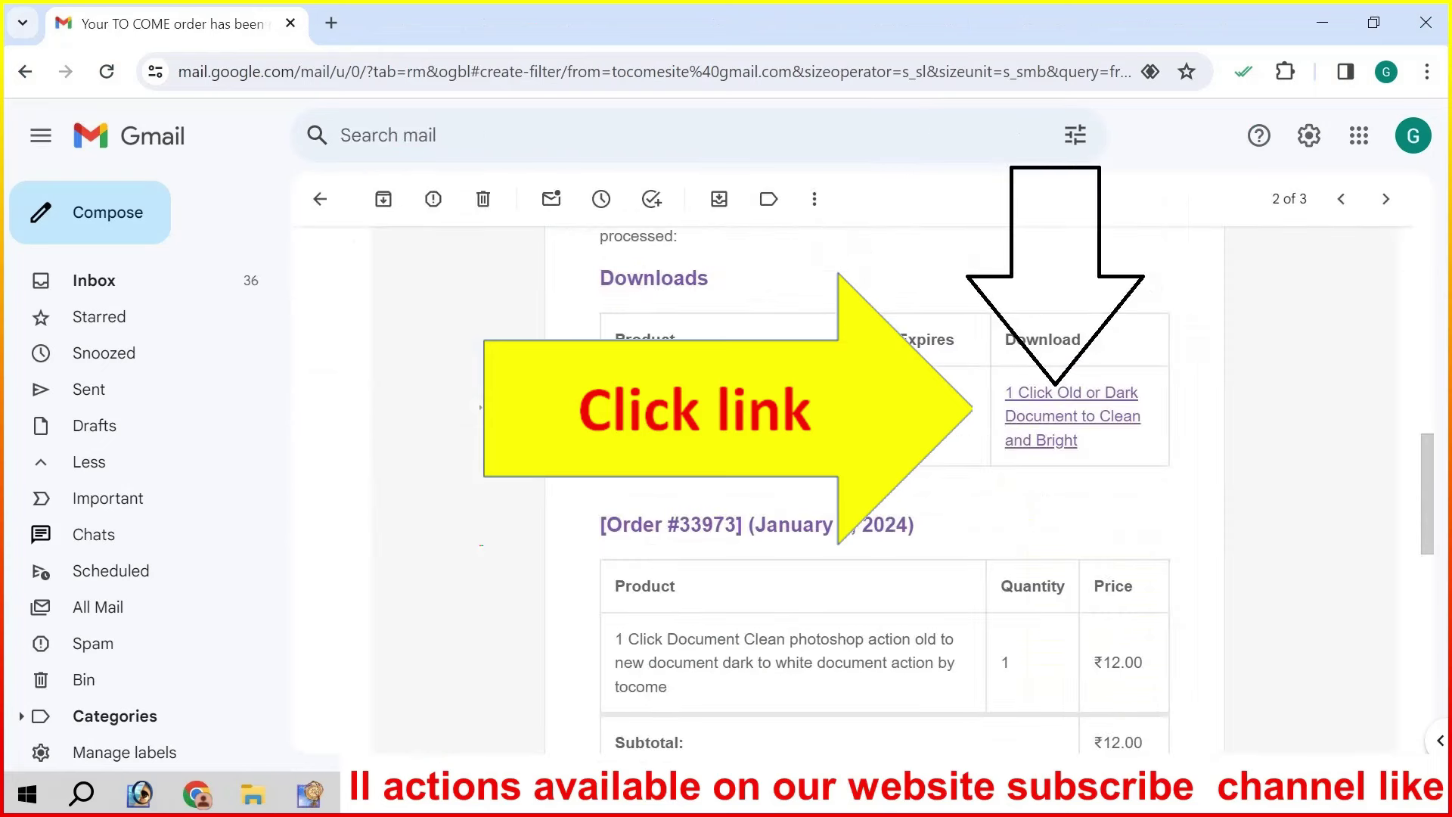
# Check Gmail's Spam folder for the order download email
pyautogui.click(94, 643)
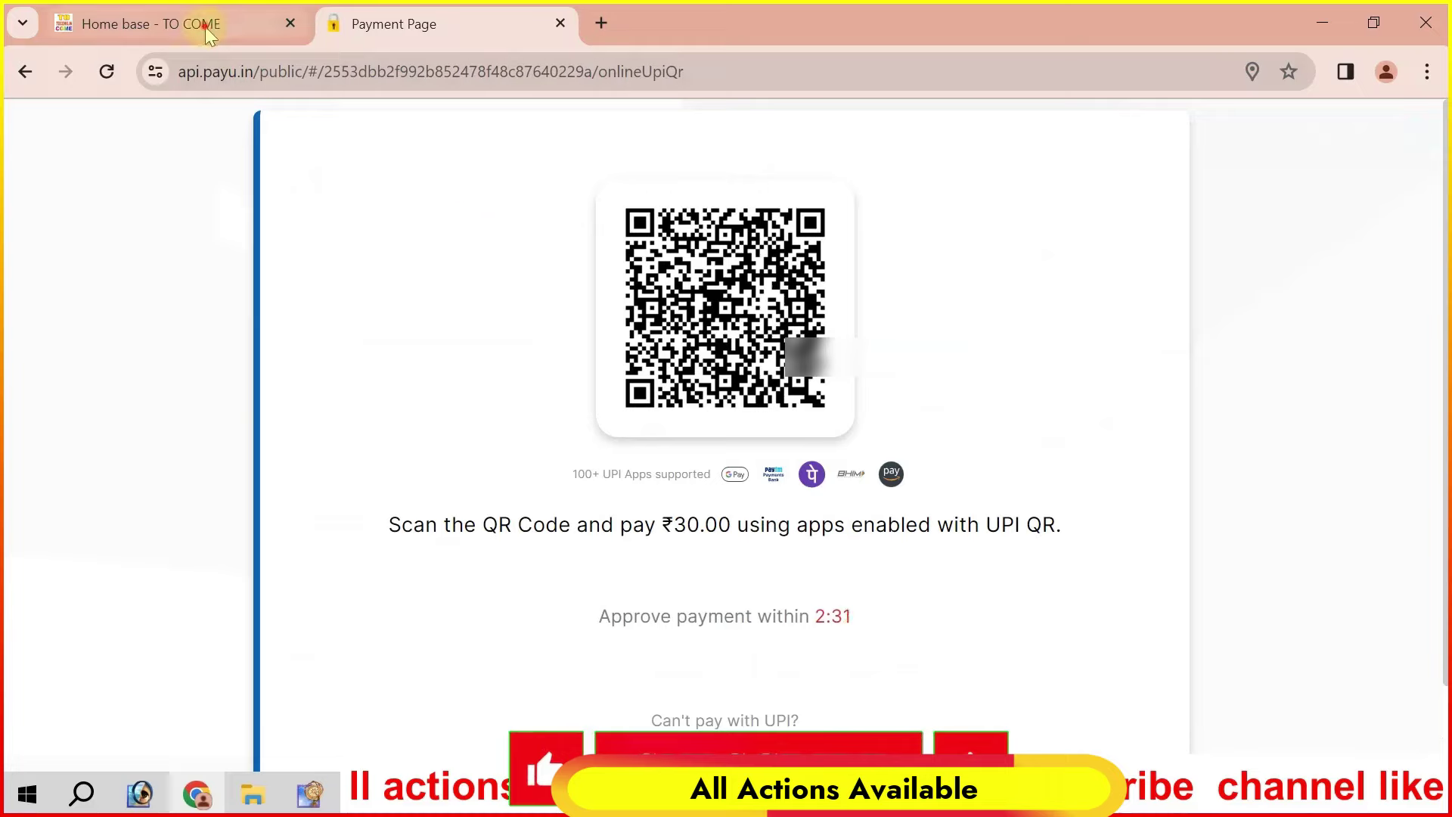
pyautogui.click(147, 24)
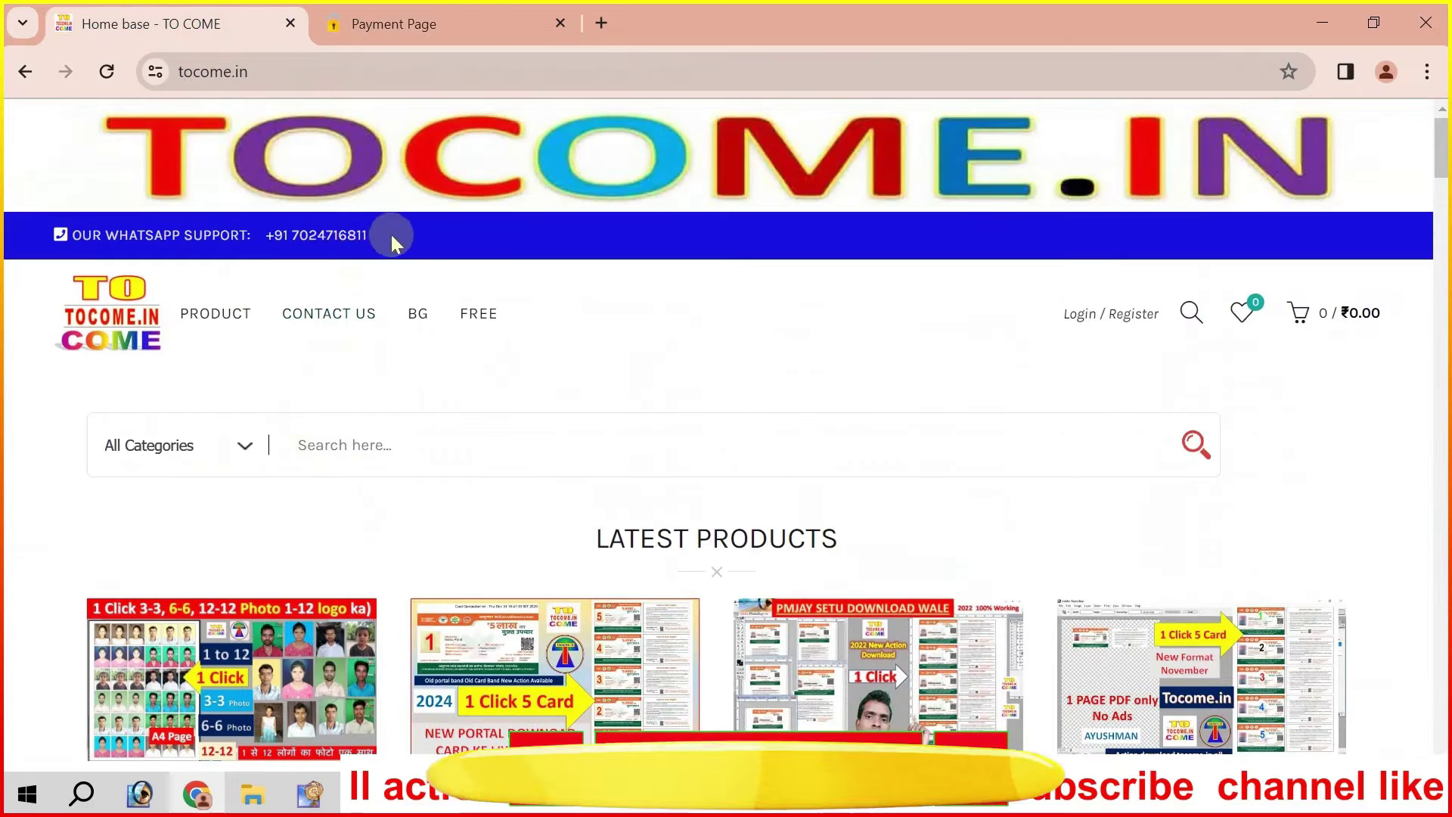
pyautogui.moveTo(389, 234); pyautogui.dragTo(73, 227)
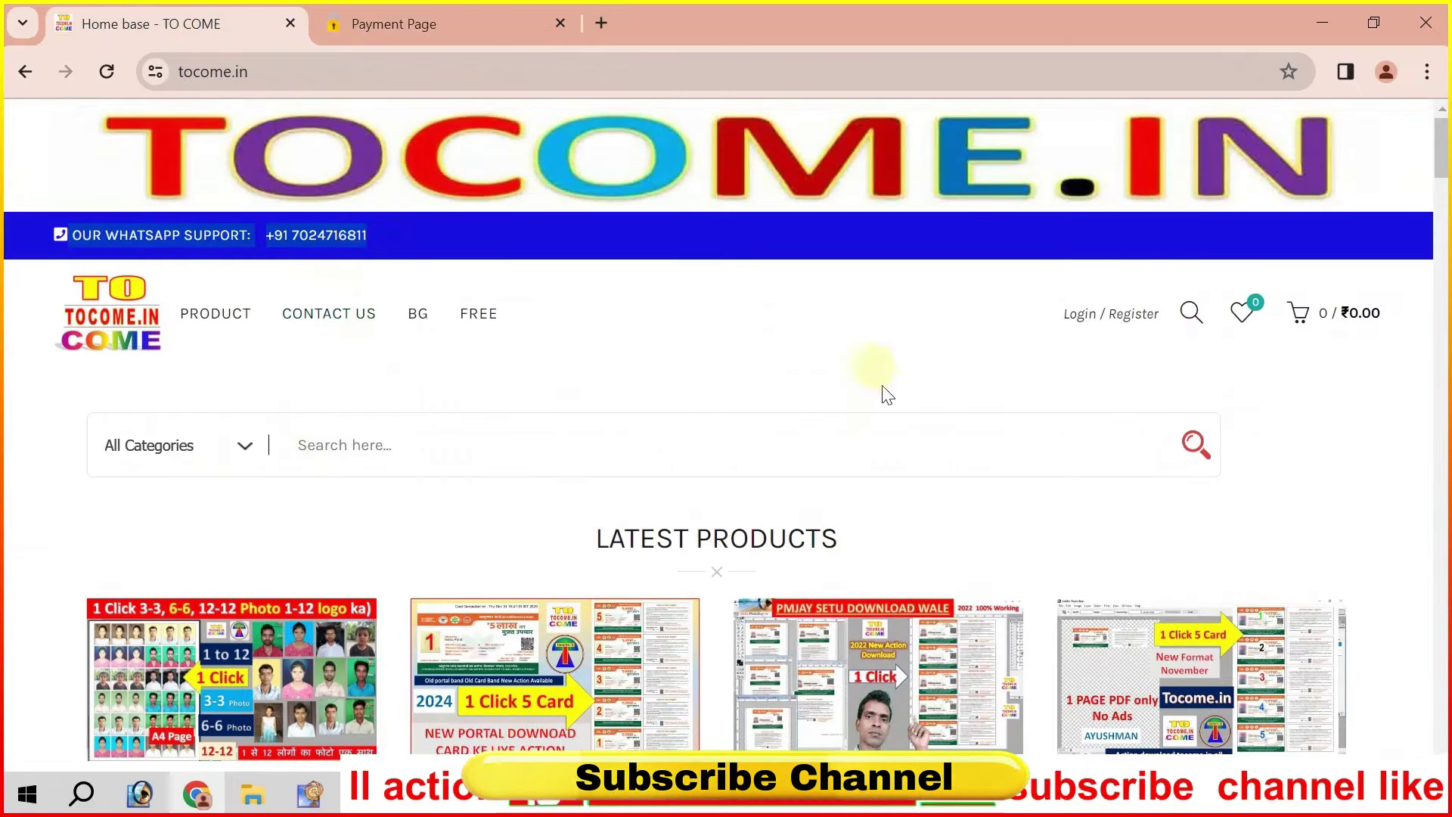
pyautogui.click(838, 354)
pyautogui.click(560, 335)
pyautogui.scroll(-1, 438, 356)
pyautogui.scroll(-2, 442, 409)
pyautogui.scroll(-3, 446, 463)
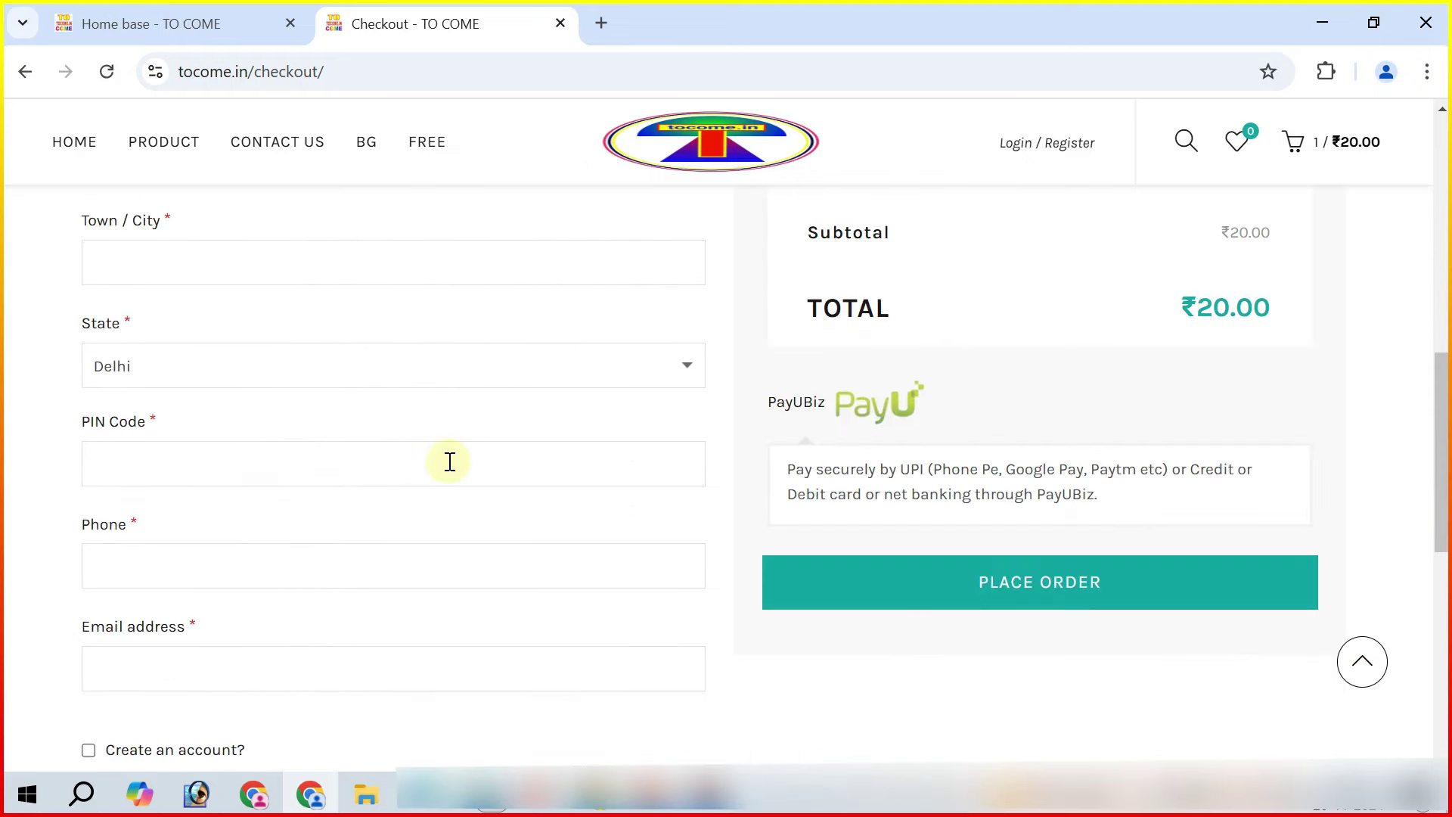
pyautogui.scroll(-3, 453, 476)
pyautogui.scroll(-2, 487, 496)
pyautogui.scroll(4, 826, 476)
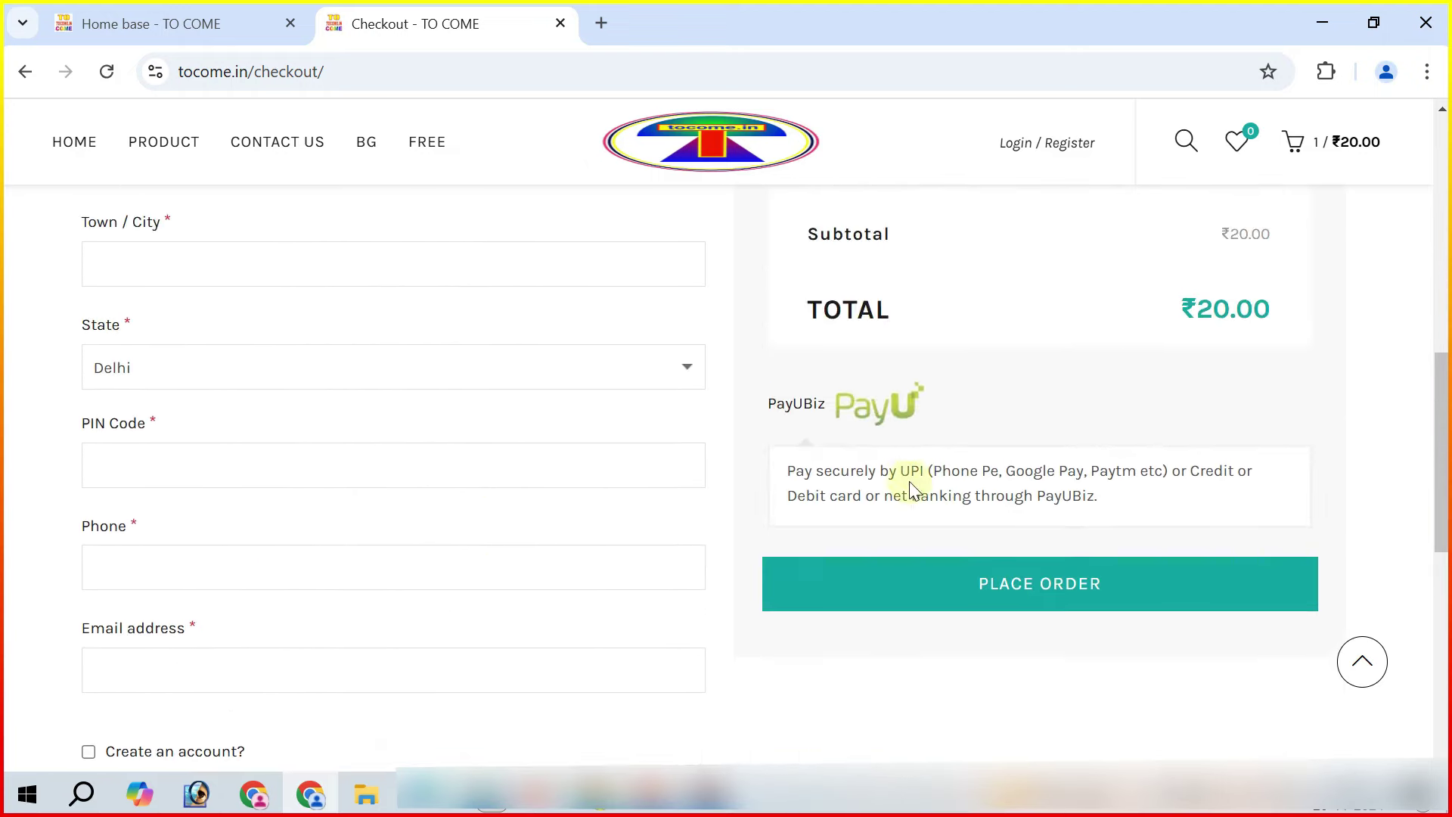
pyautogui.scroll(3, 465, 402)
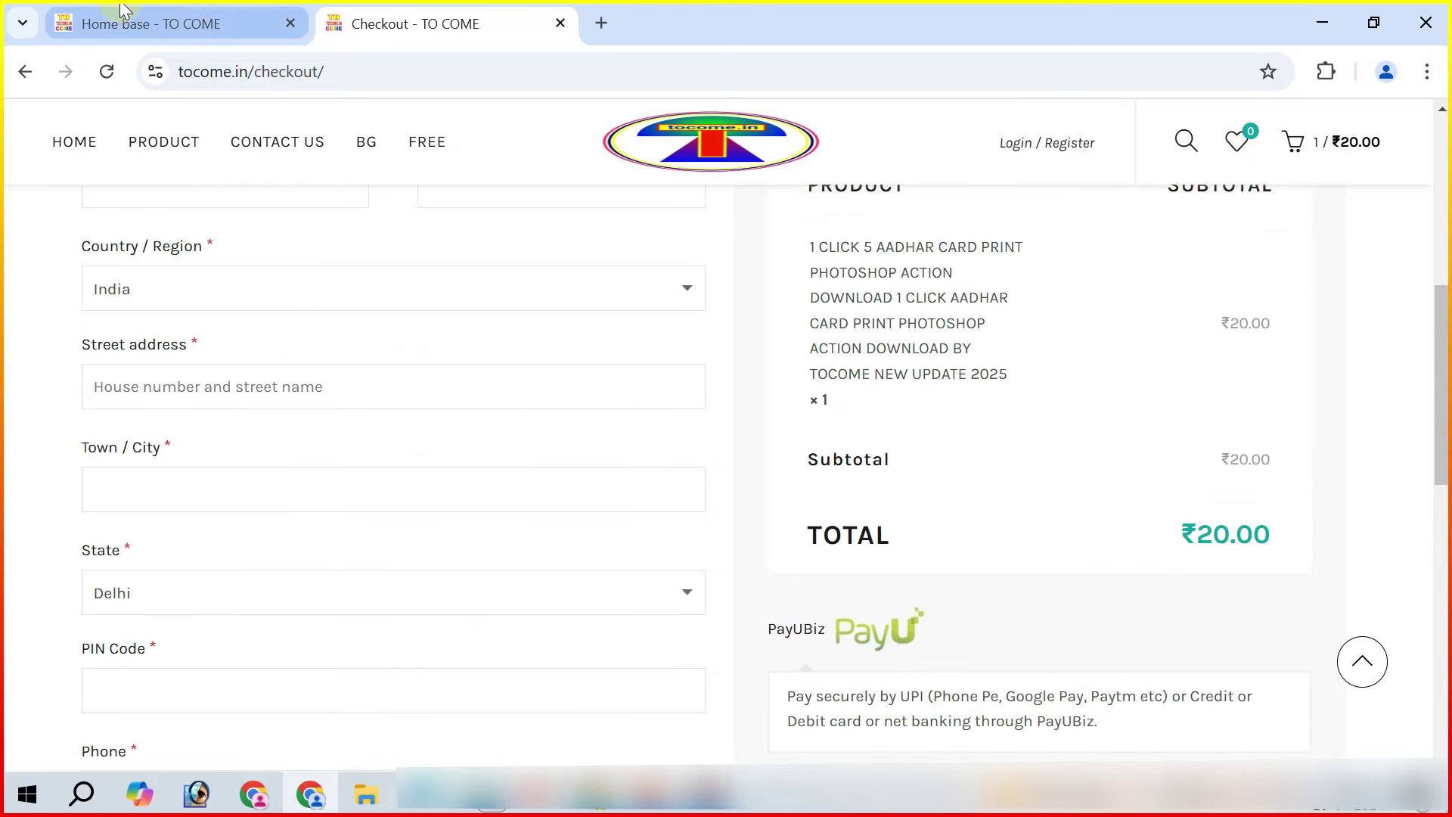
pyautogui.click(158, 30)
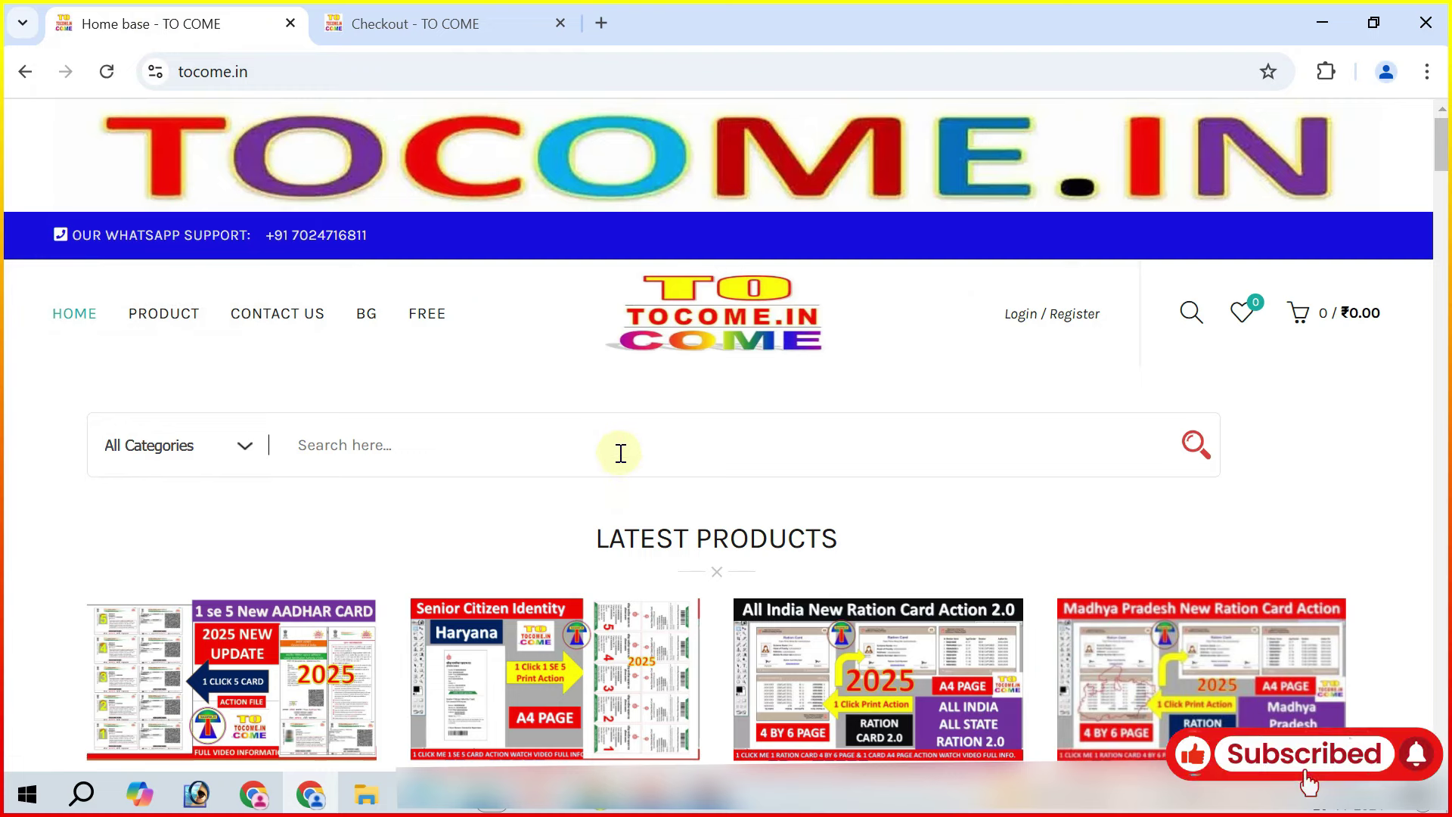
# Search tocome.in for 'aad6', browse the ₹9 Aadhaar print action page, then return to the store home
pyautogui.write('a')
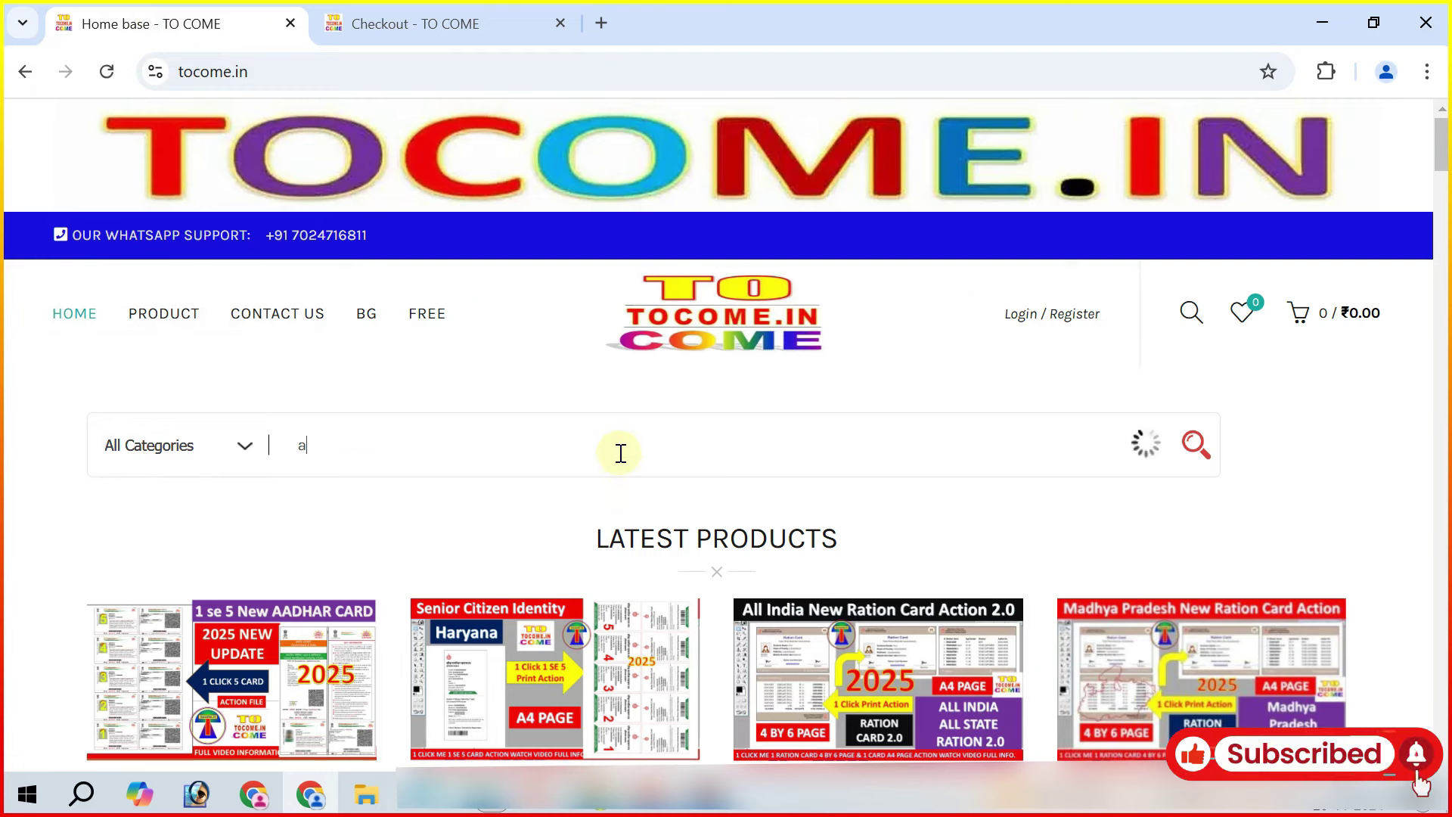
pyautogui.write('adhar 4')
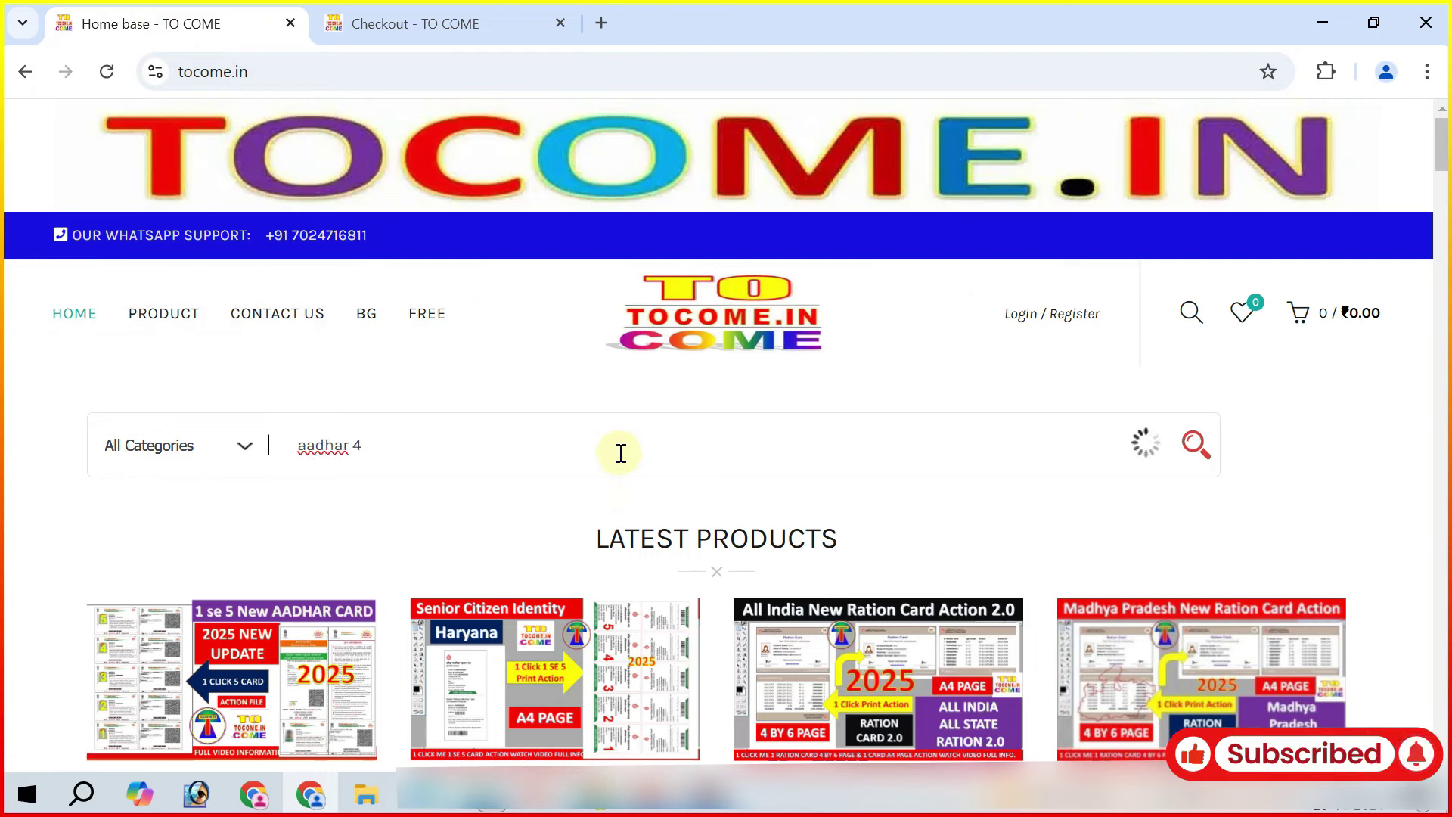
pyautogui.write('6')
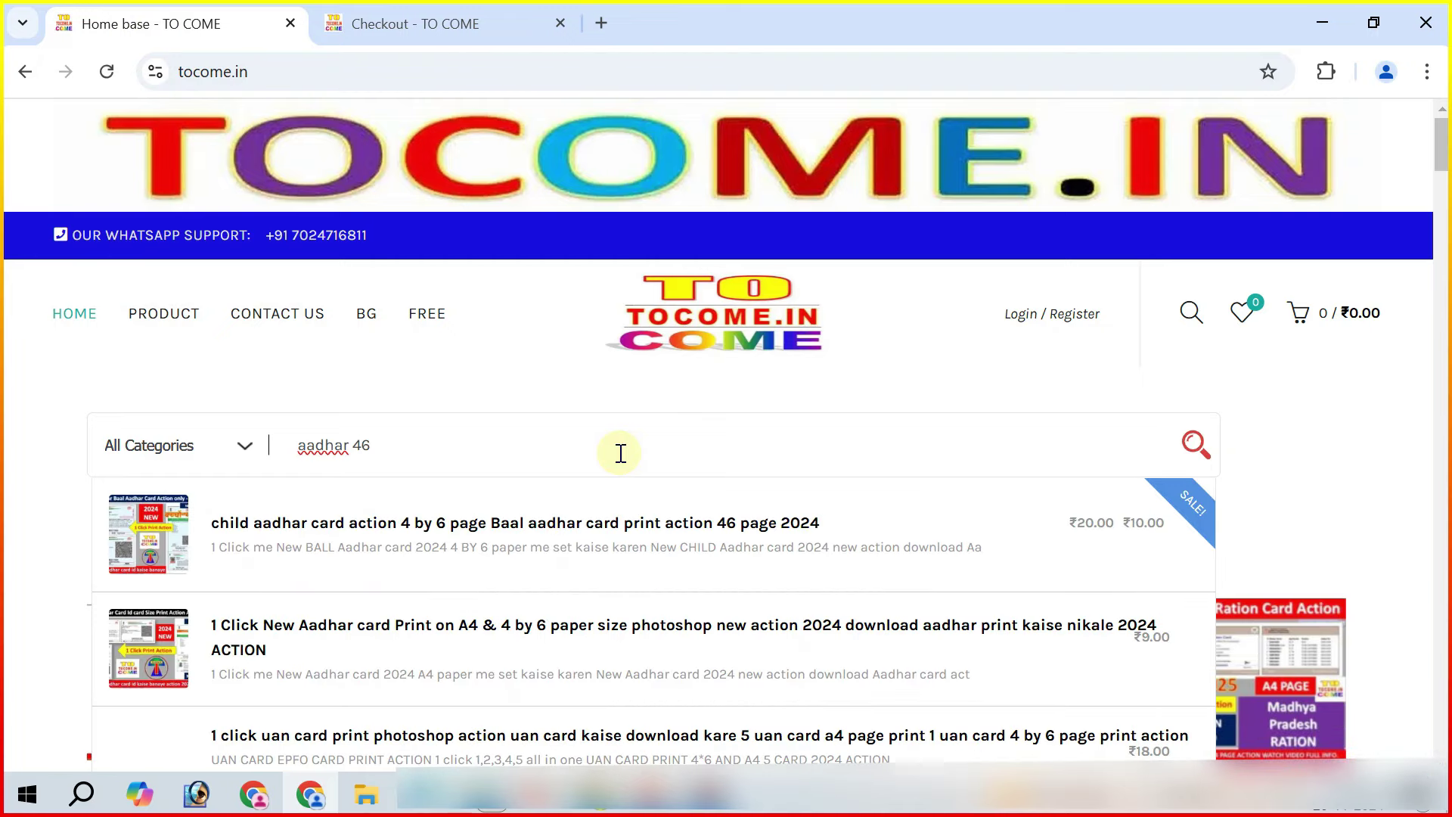
pyautogui.scroll(-3, 870, 605)
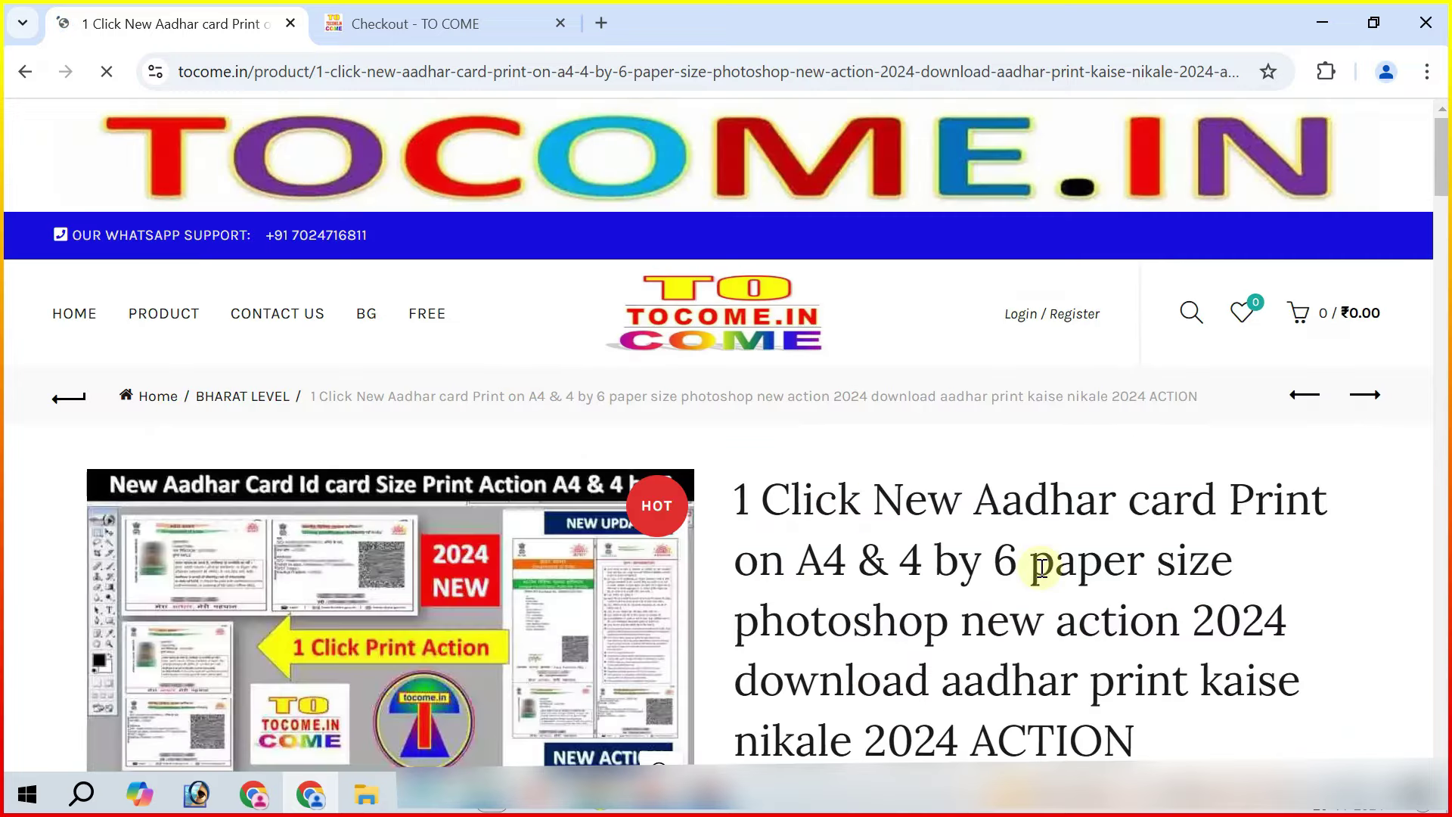
pyautogui.scroll(-3, 1041, 567)
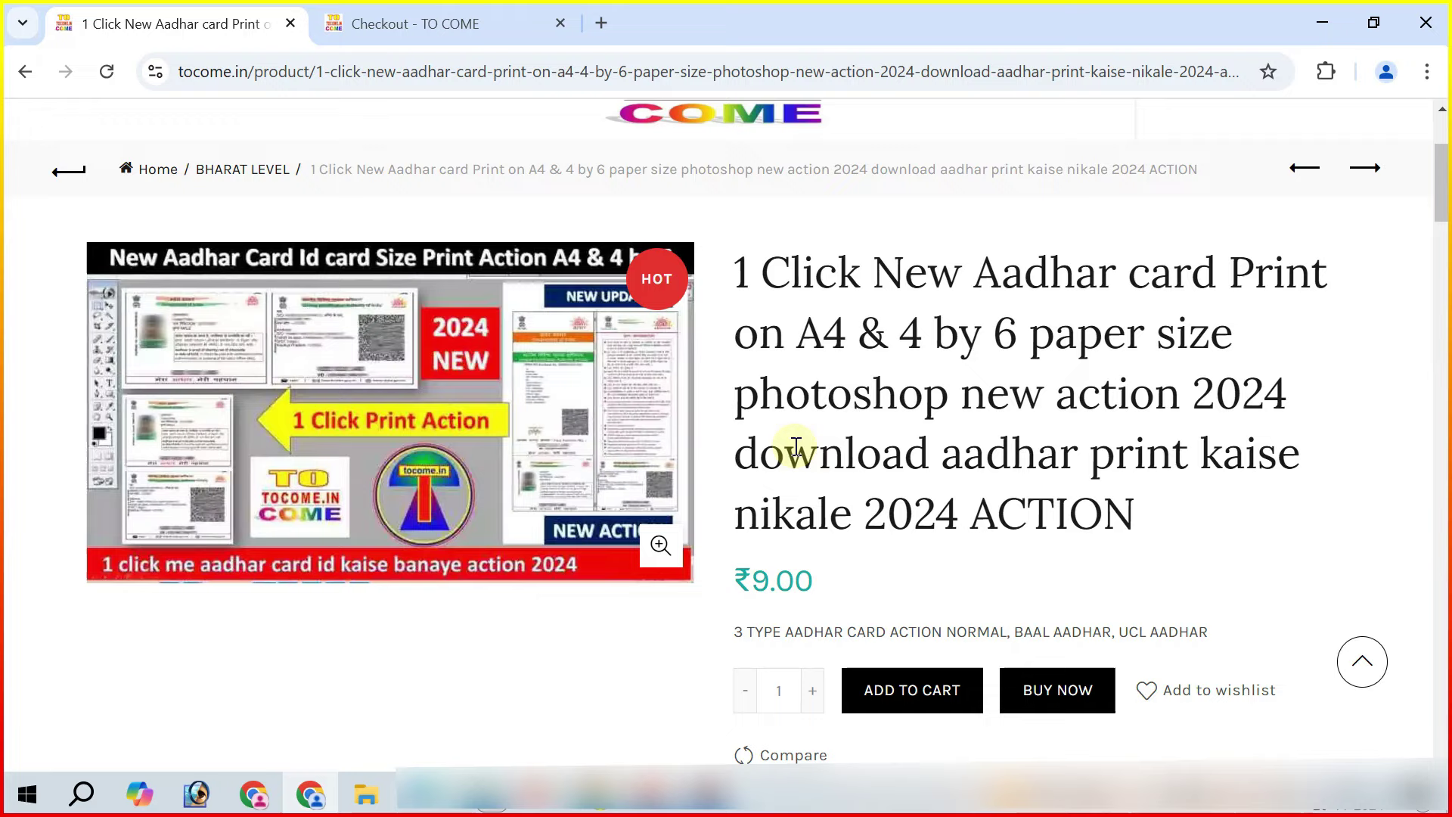
pyautogui.scroll(3, 714, 459)
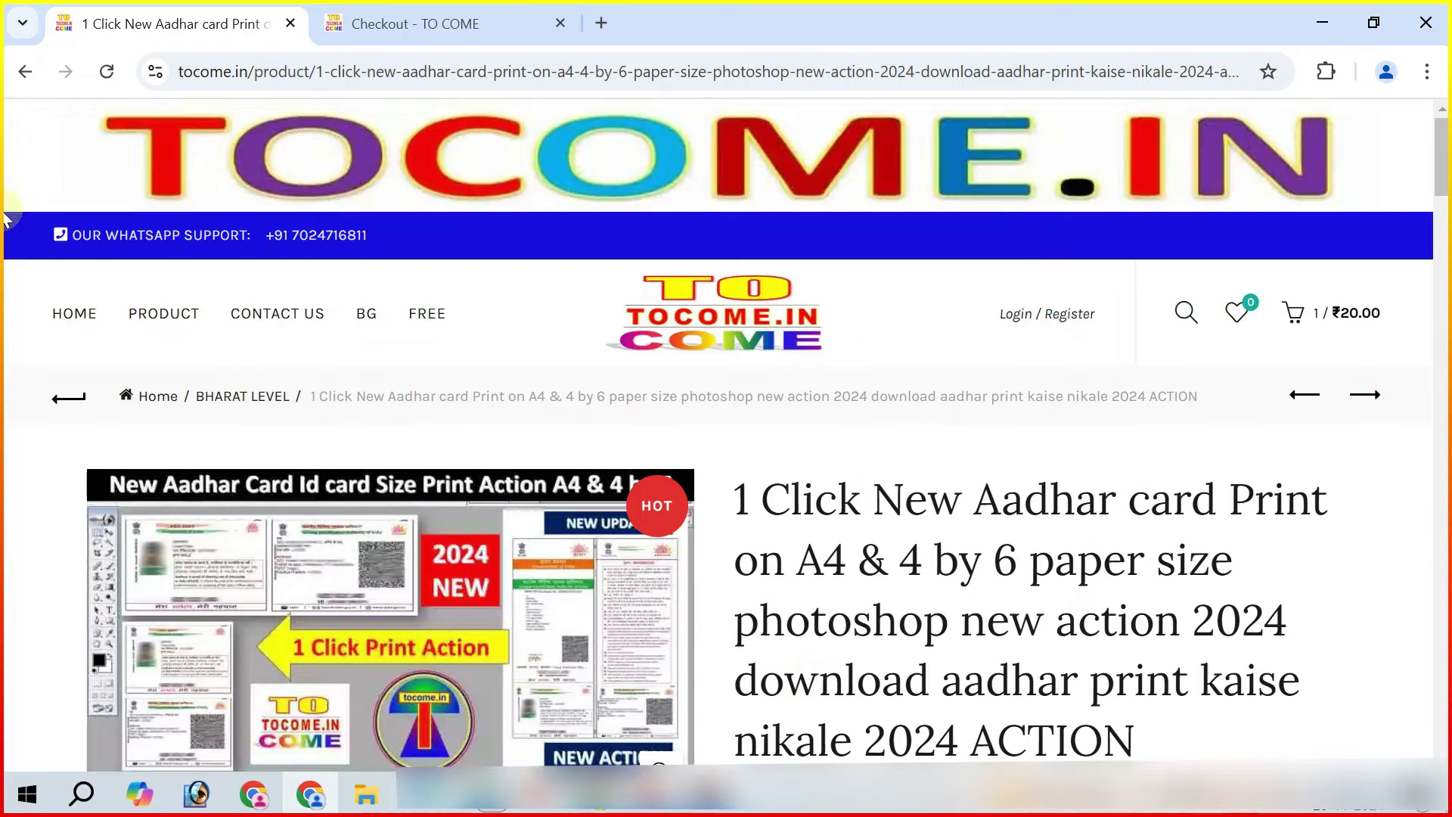
pyautogui.click(75, 313)
# Close the numbered Aadhaar card sheet and the tocome copyright document, discarding changes to both
pyautogui.click(197, 794)
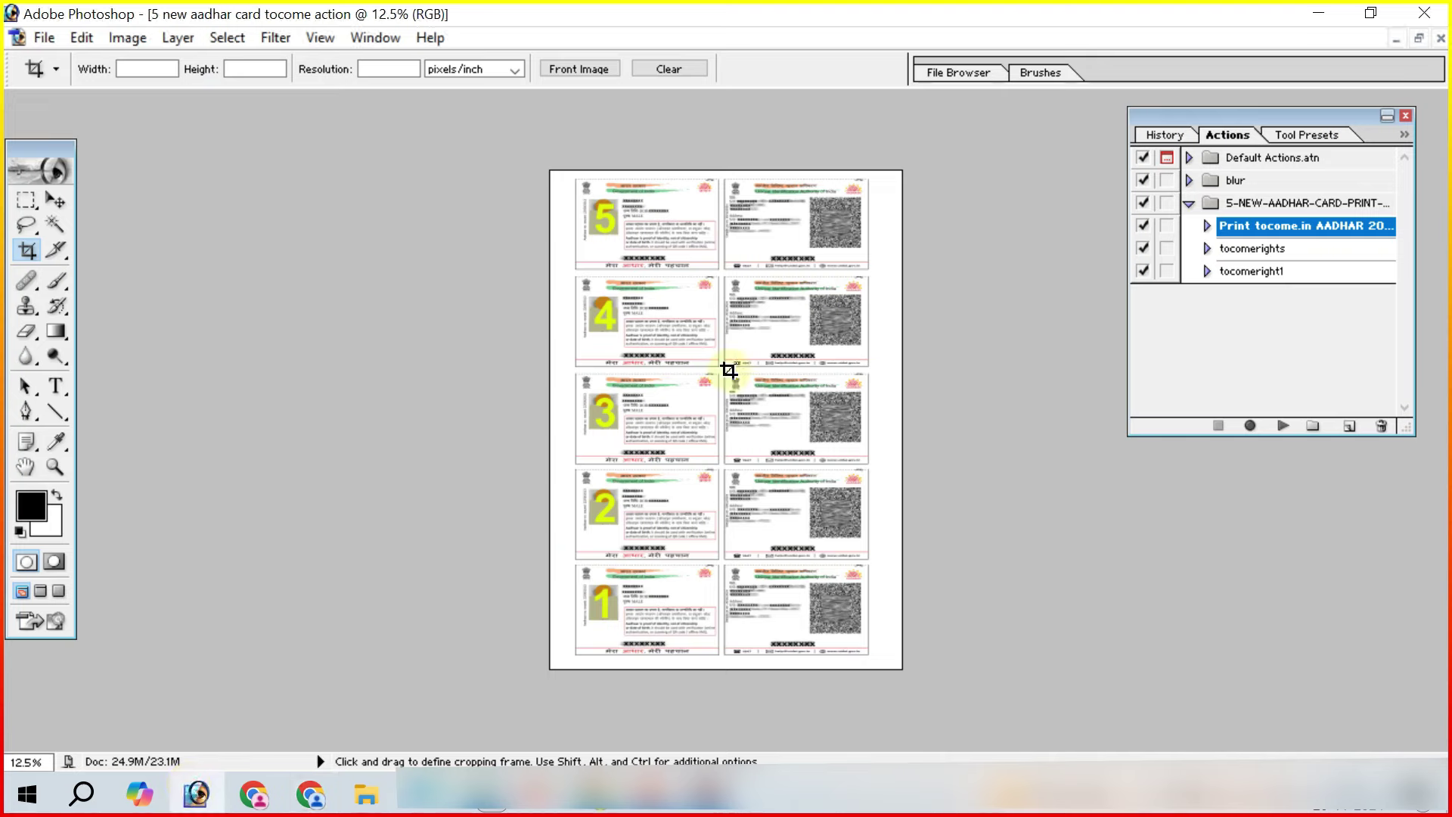
pyautogui.hotkey('ctrl', 'w')
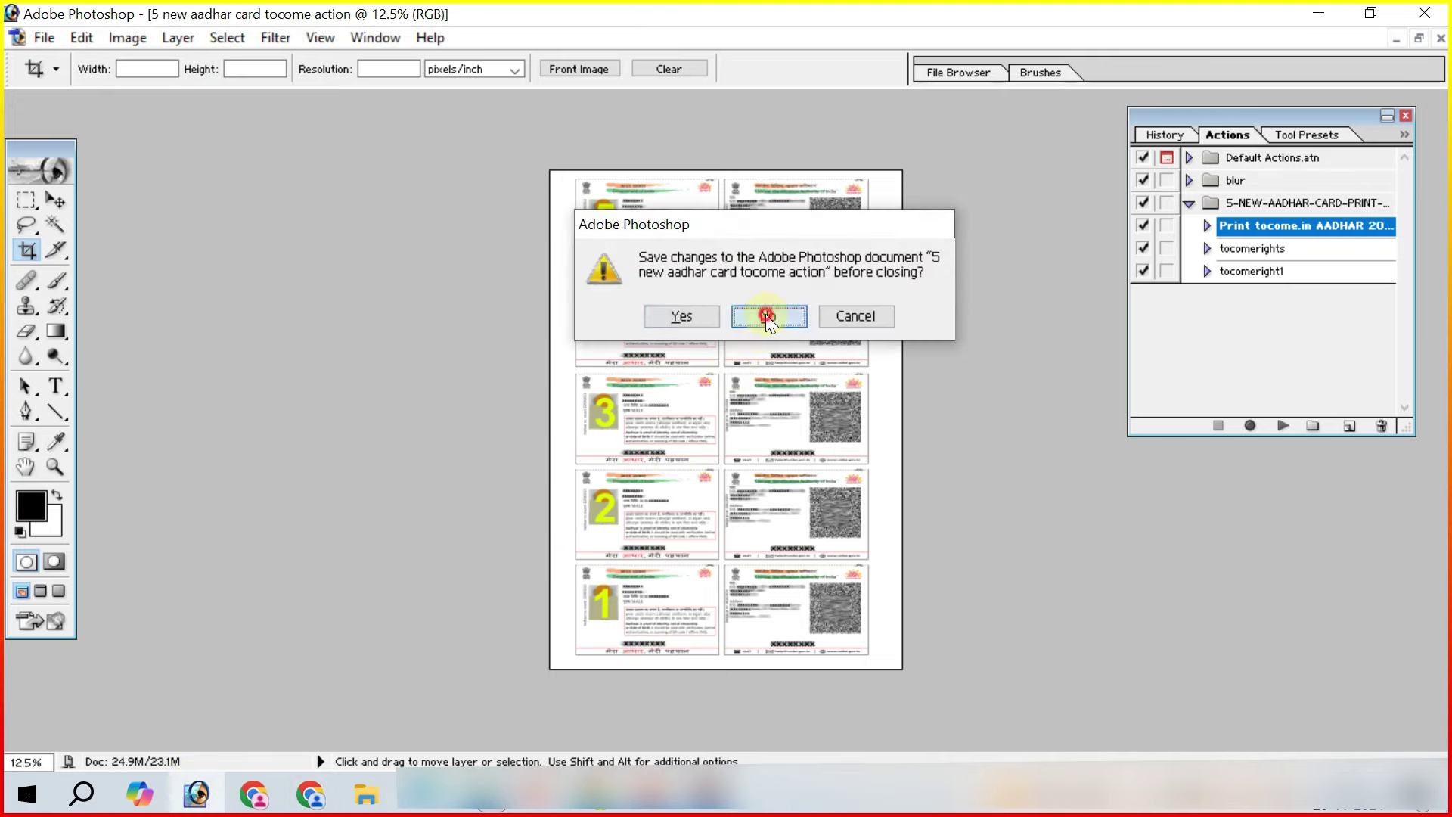
pyautogui.click(764, 314)
pyautogui.hotkey('ctrl', 'w')
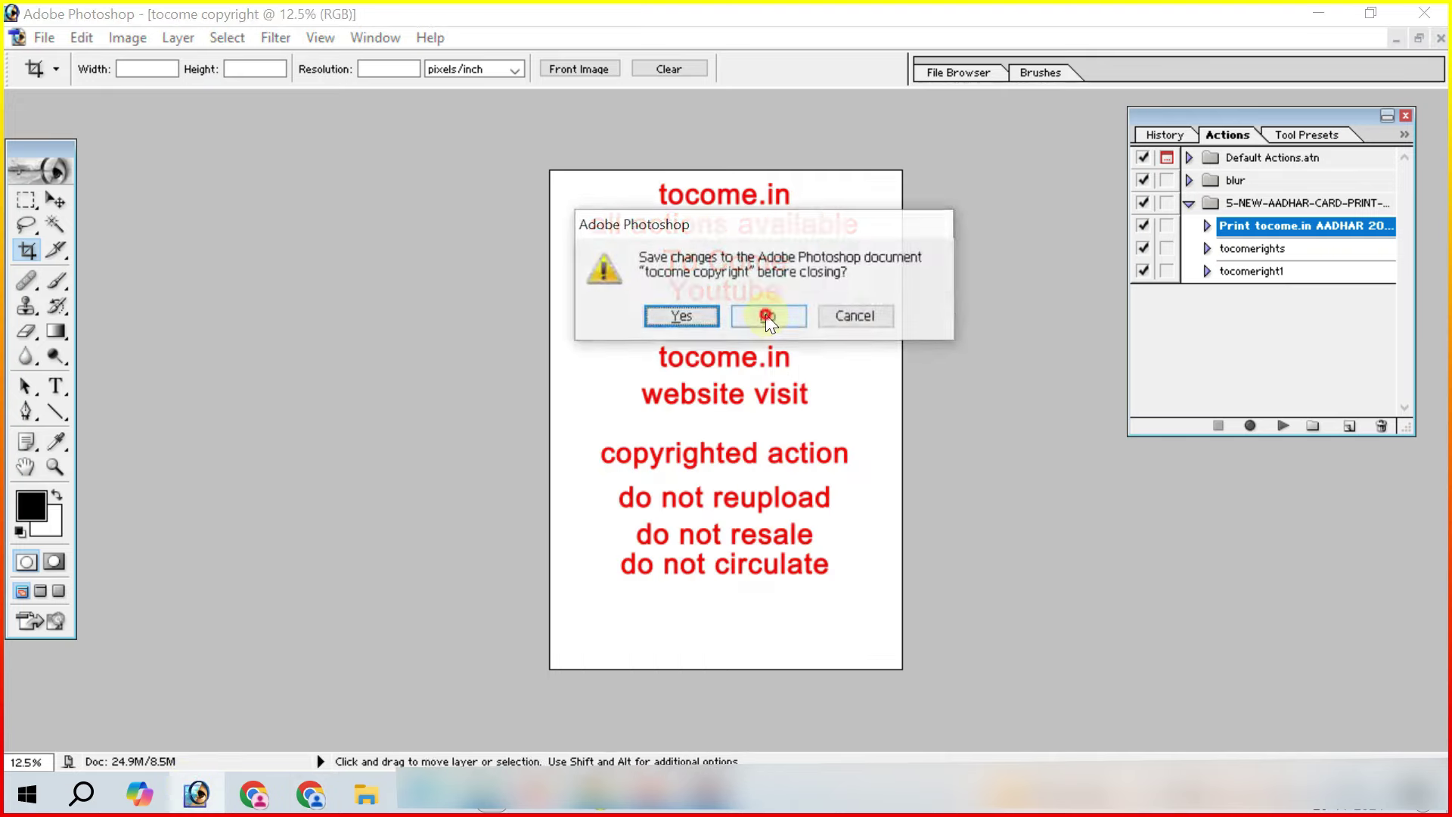
pyautogui.click(764, 314)
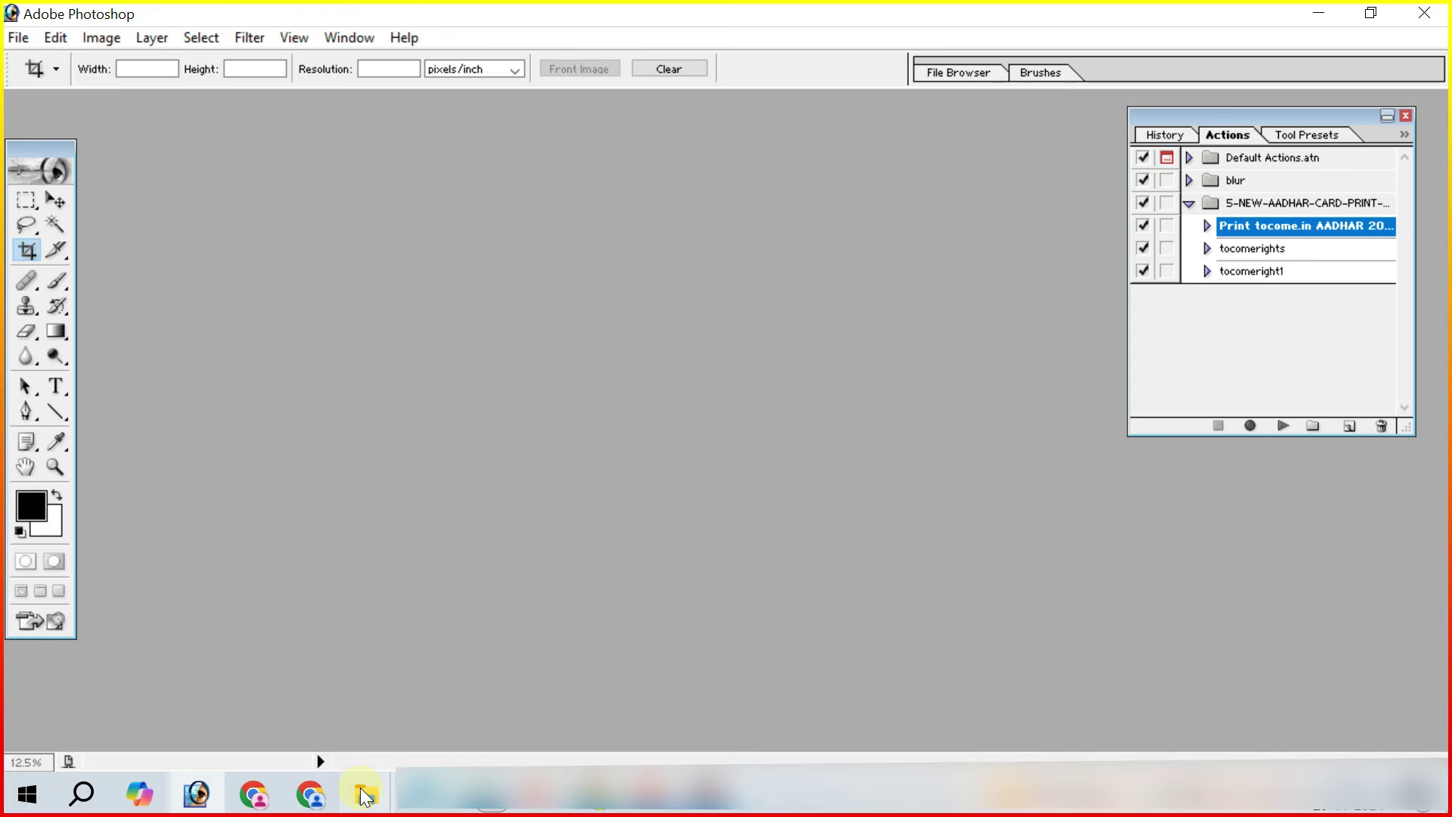
pyautogui.moveTo(365, 794)
pyautogui.click(316, 726)
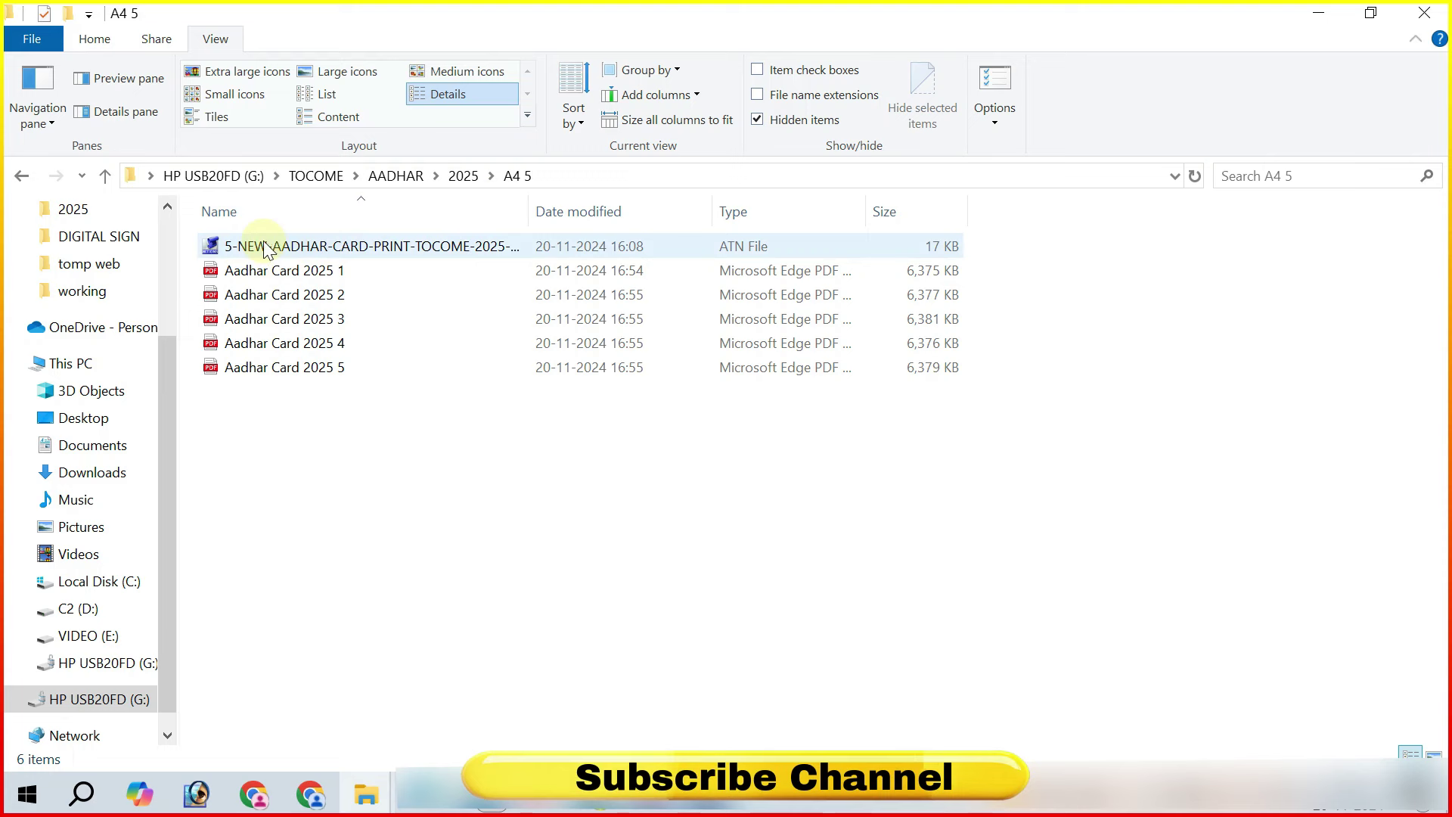
# Load the Aadhaar print .atn file from A4 5 into Actions, then reopen Actions via Window
pyautogui.moveTo(529, 204); pyautogui.dragTo(474, 204)
pyautogui.moveTo(243, 251); pyautogui.dragTo(210, 806)
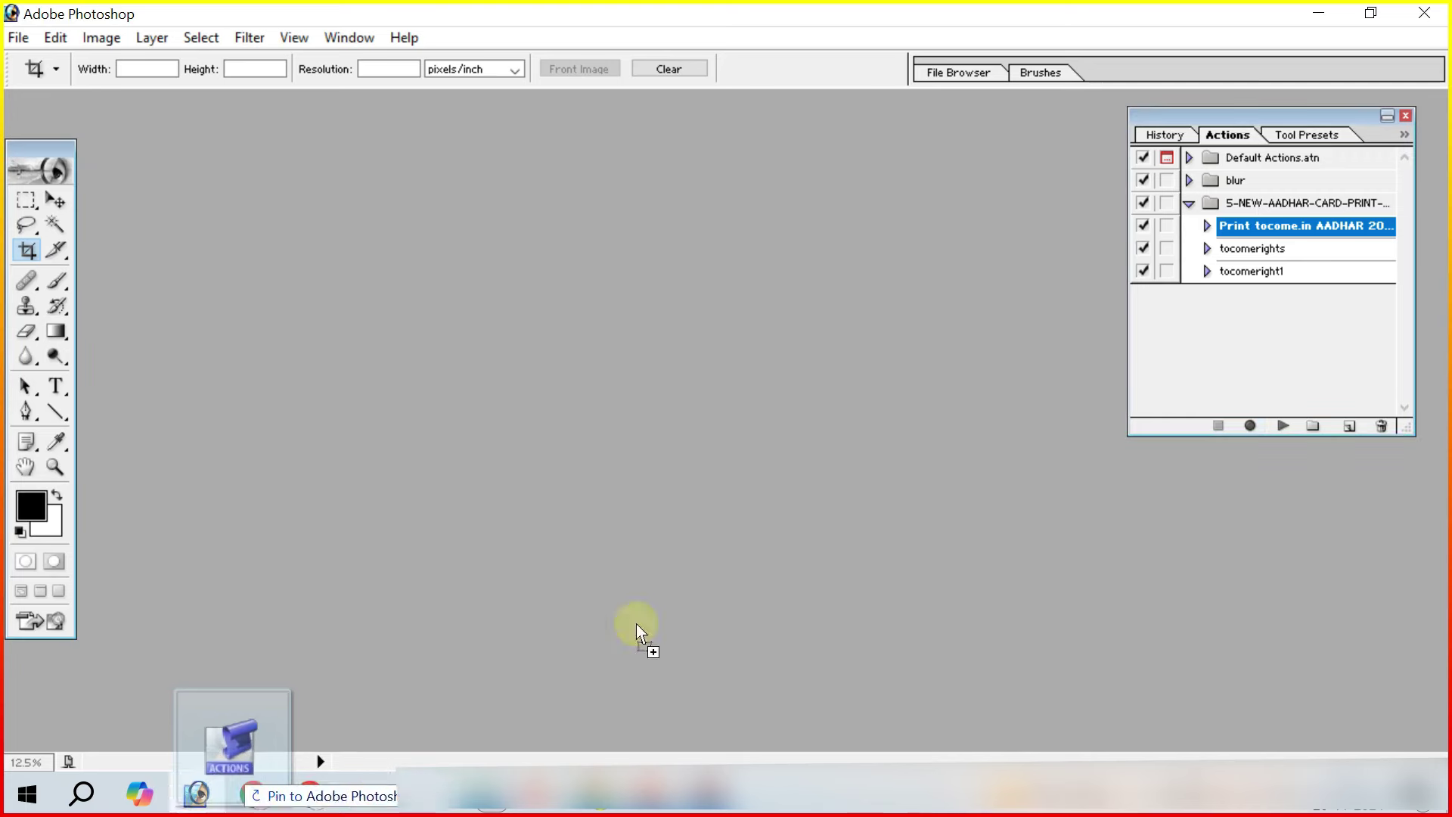
pyautogui.moveTo(211, 806); pyautogui.dragTo(1332, 318)
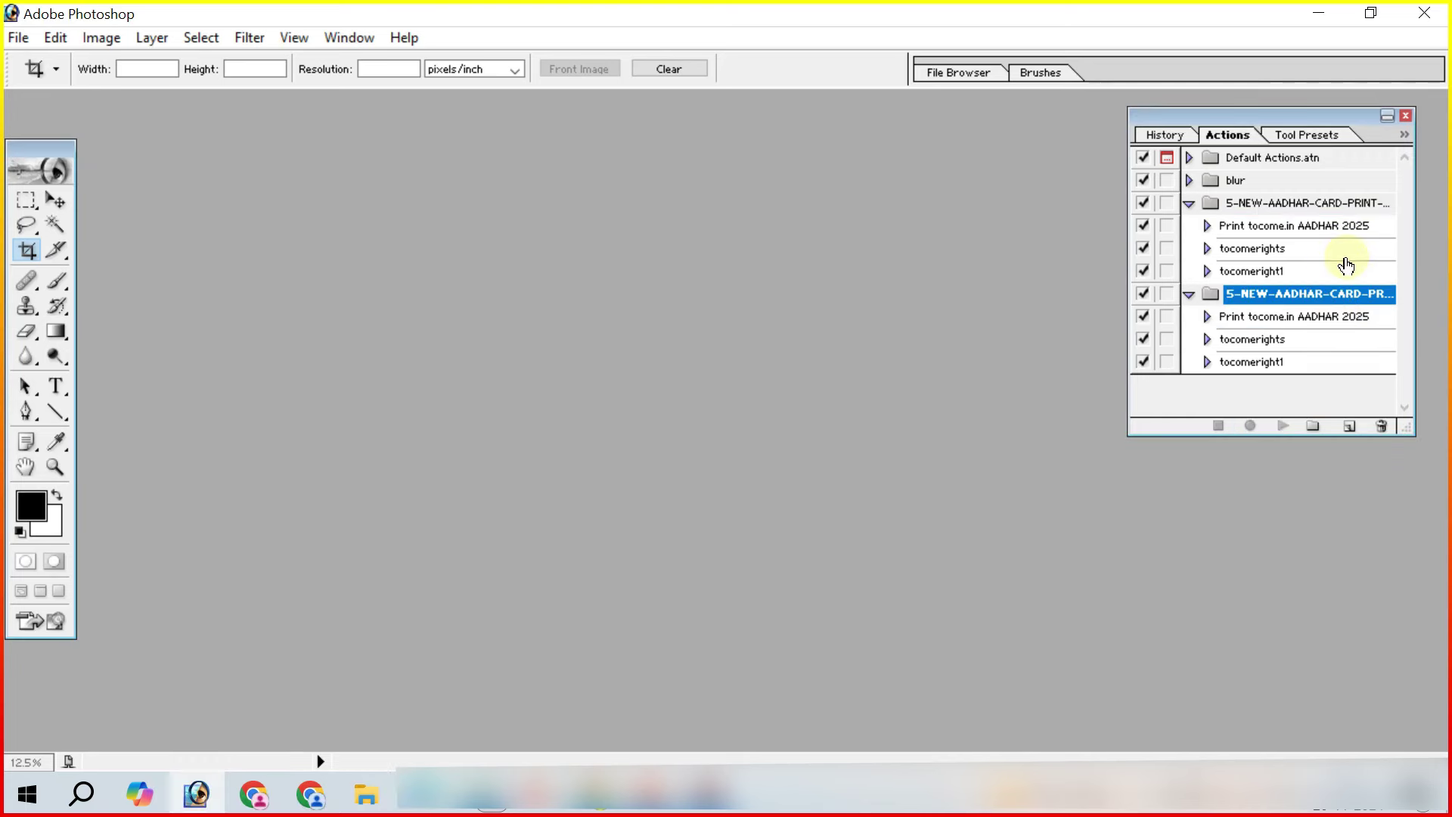
pyautogui.click(1406, 118)
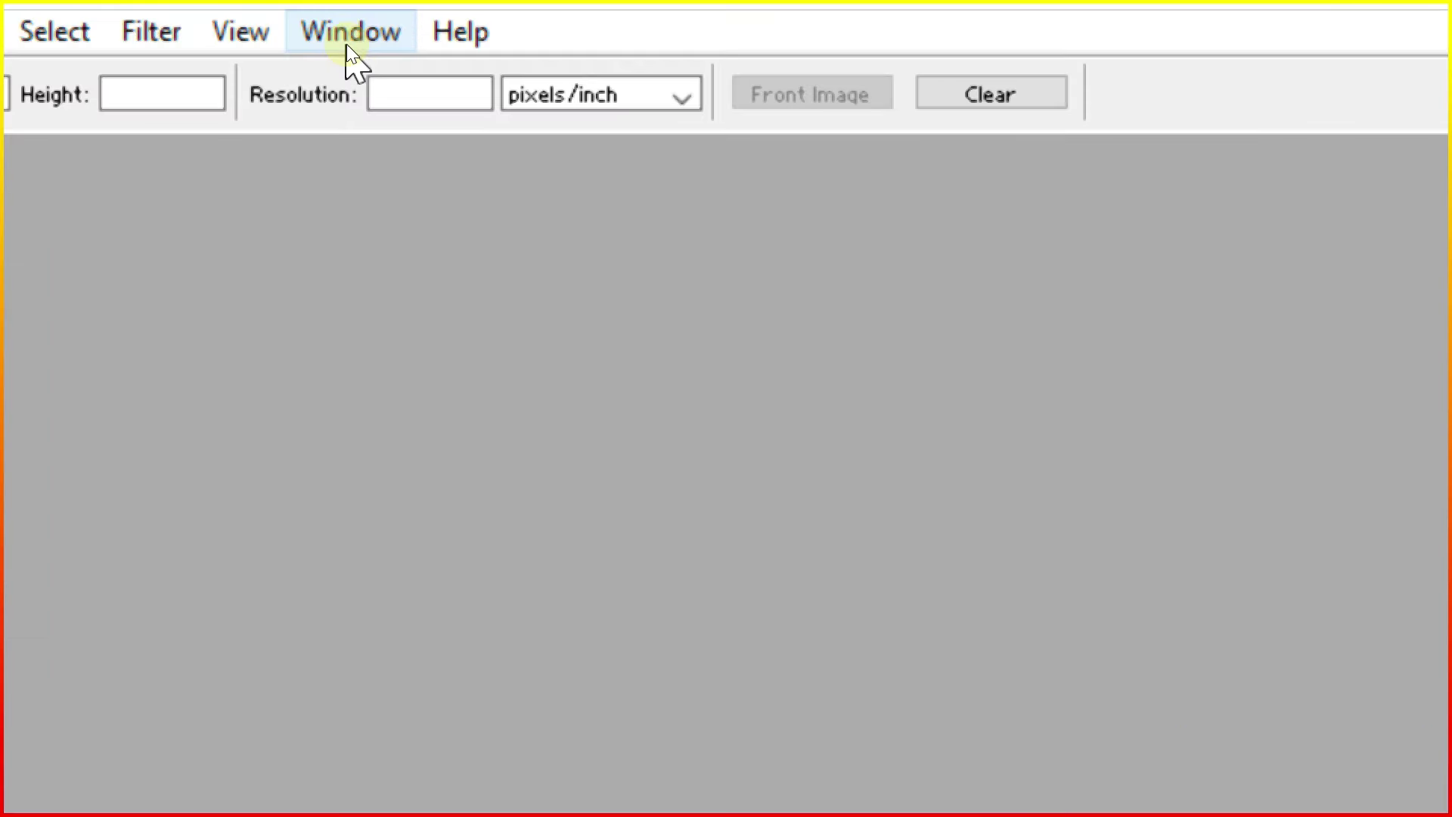
pyautogui.click(348, 42)
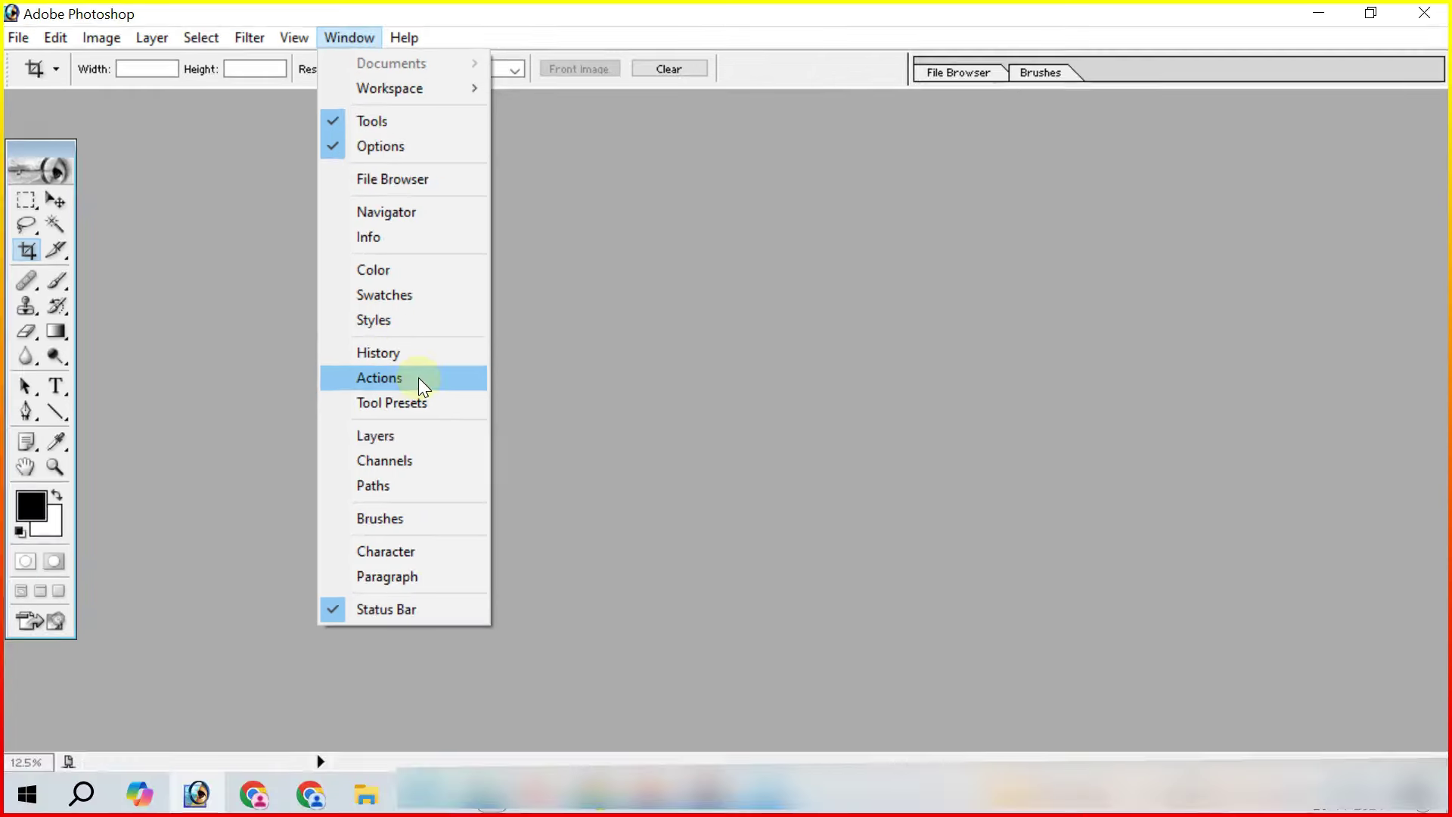
pyautogui.click(423, 382)
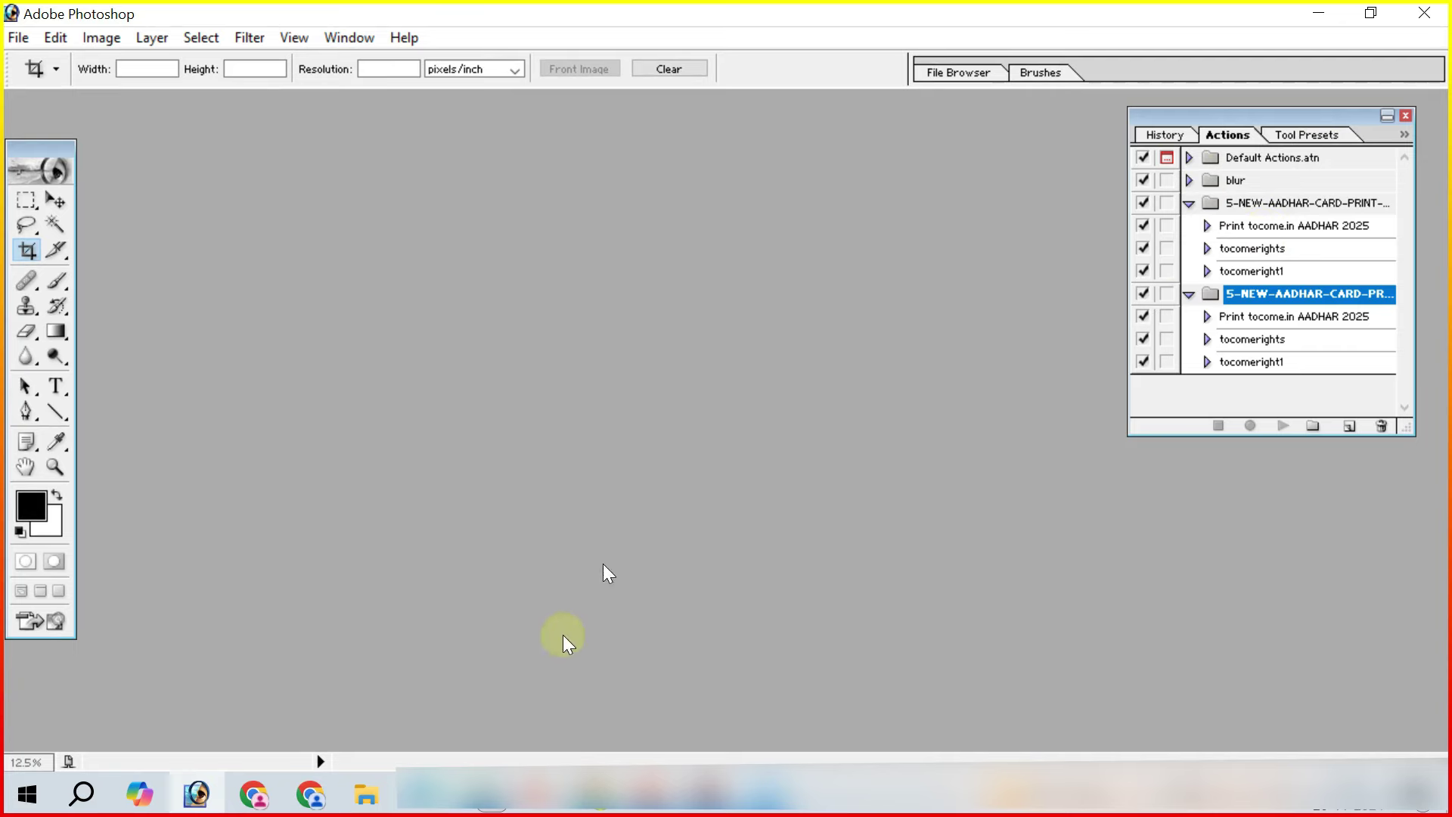
pyautogui.click(366, 794)
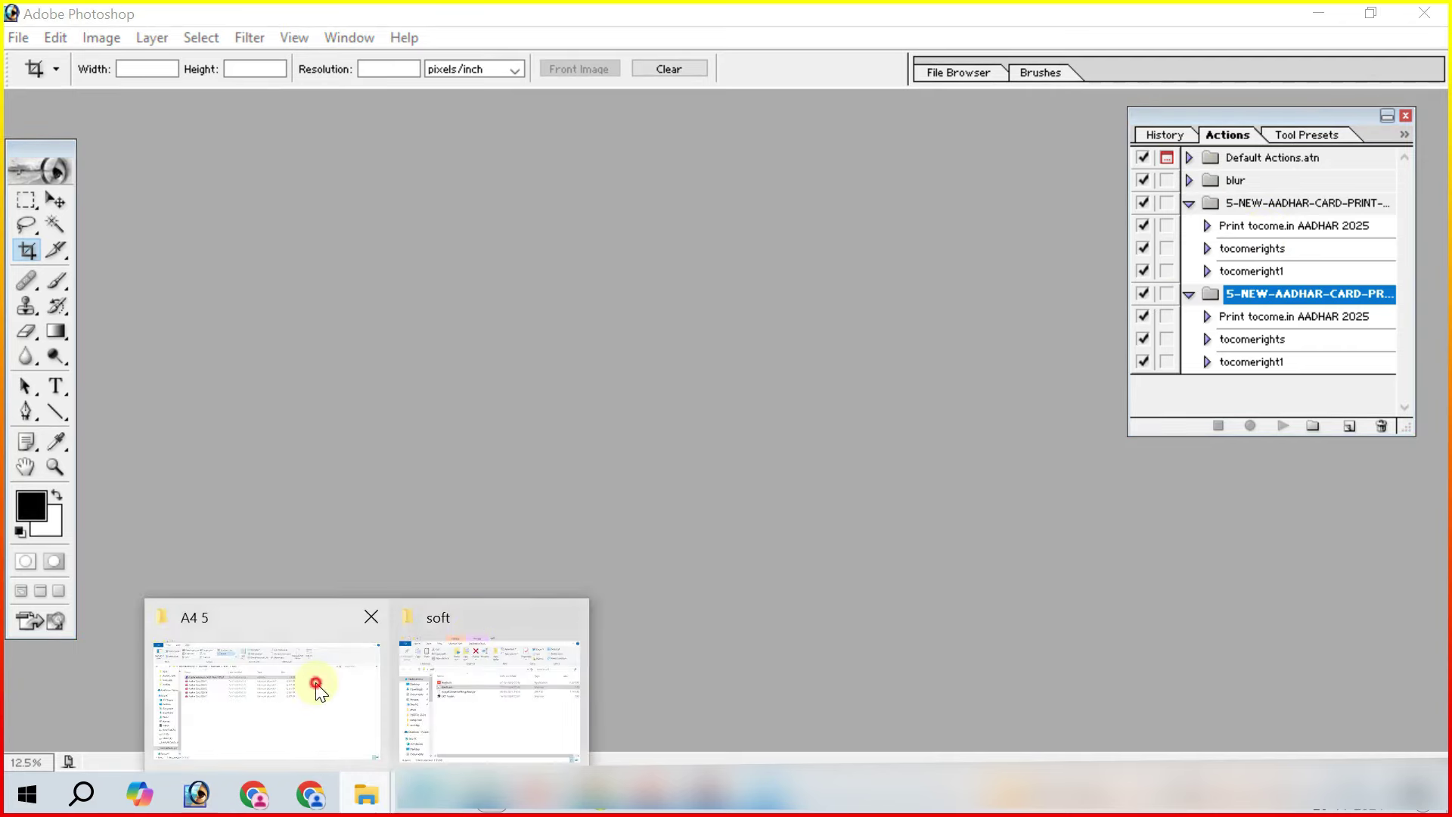
# Open the five Aadhar Card 2025 PDFs from the A4 5 folder in Photoshop
pyautogui.click(313, 680)
pyautogui.moveTo(285, 421); pyautogui.dragTo(289, 280)
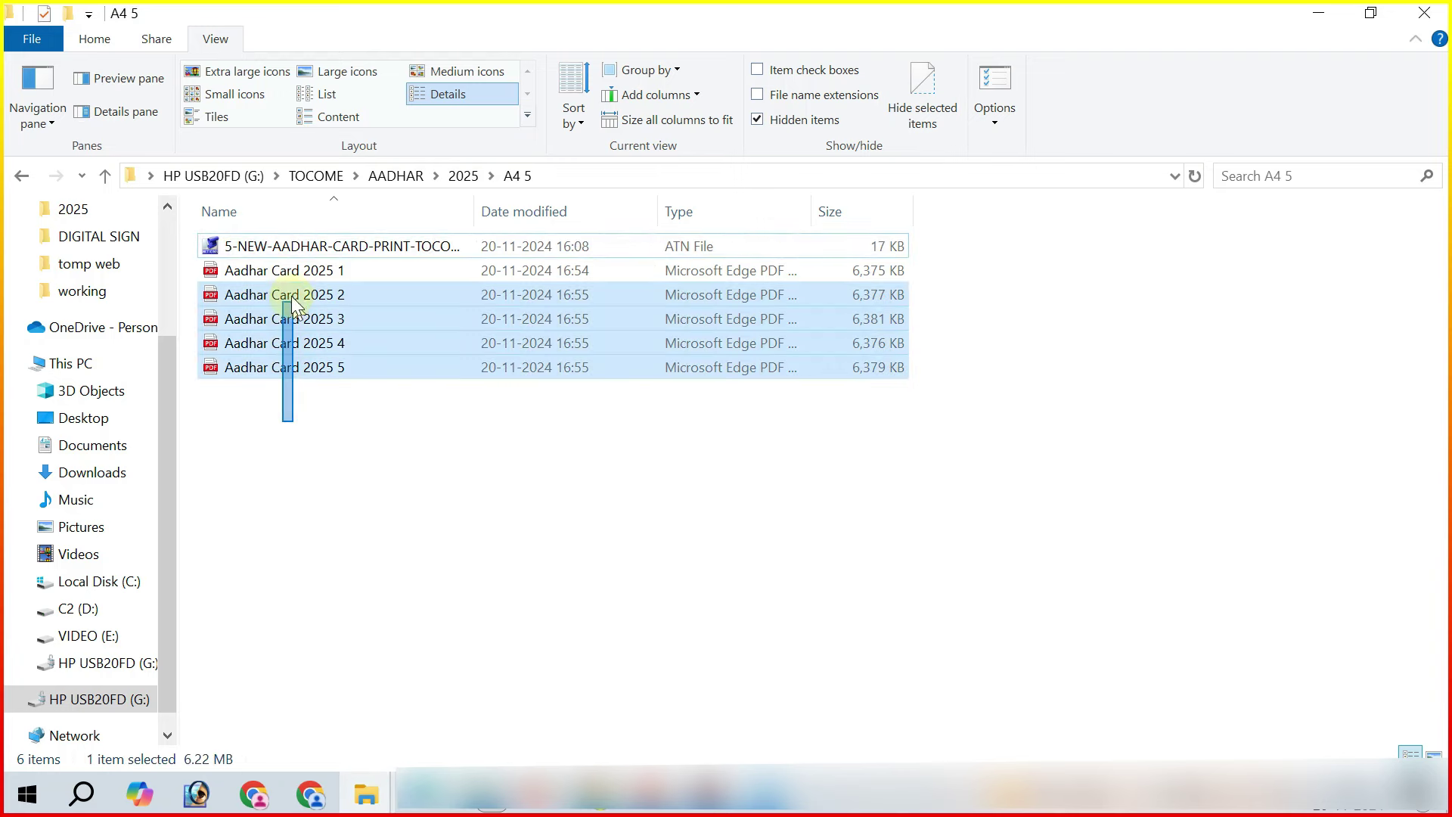
pyautogui.moveTo(269, 363)
pyautogui.mouseDown()
pyautogui.moveTo(369, 465)
pyautogui.moveTo(216, 786)
pyautogui.moveTo(467, 371)
pyautogui.mouseUp()
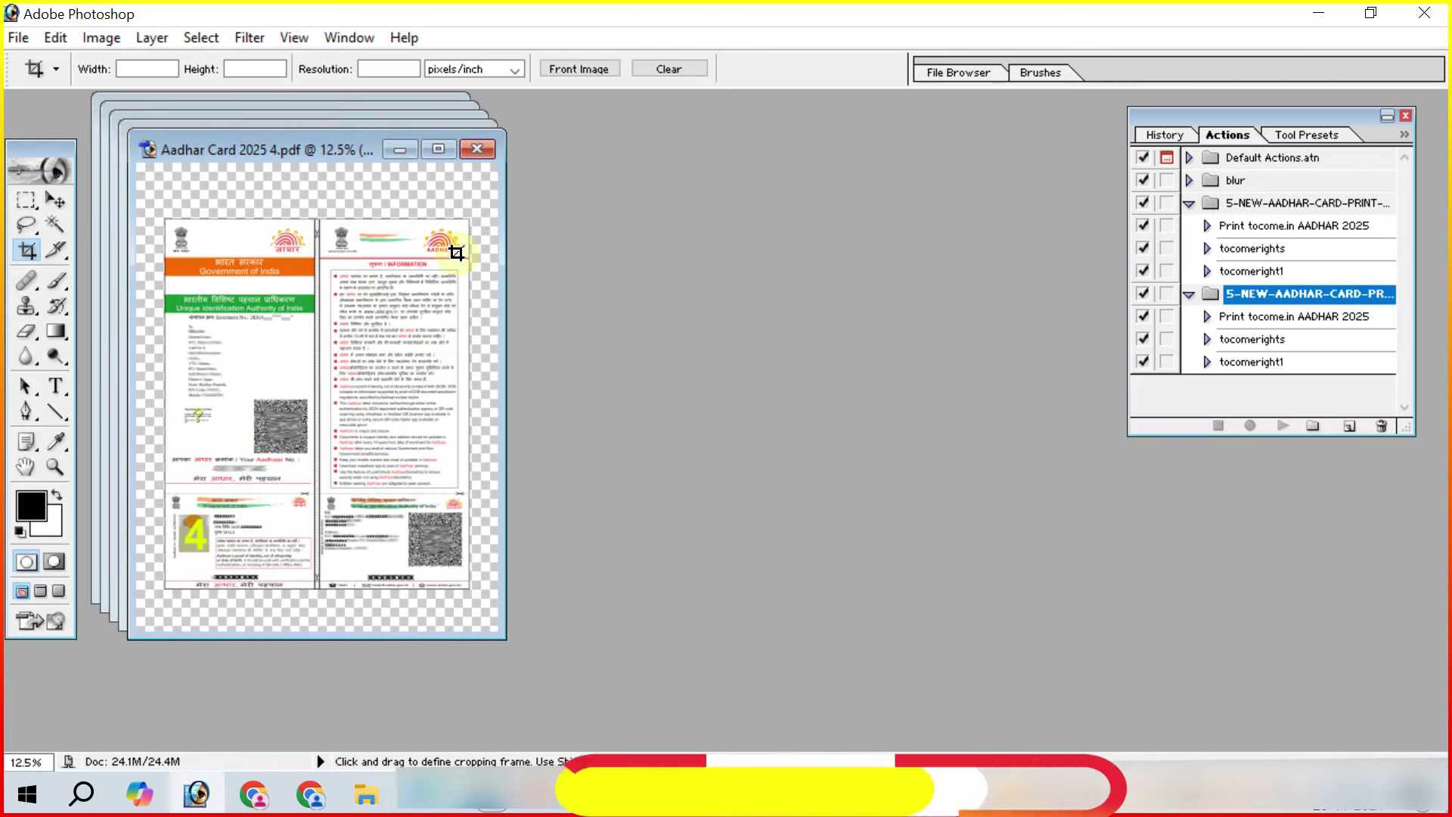
# Check card 4's image size (300 resolution) without changing it, then center its window
pyautogui.rightClick(314, 153)
pyautogui.click(393, 185)
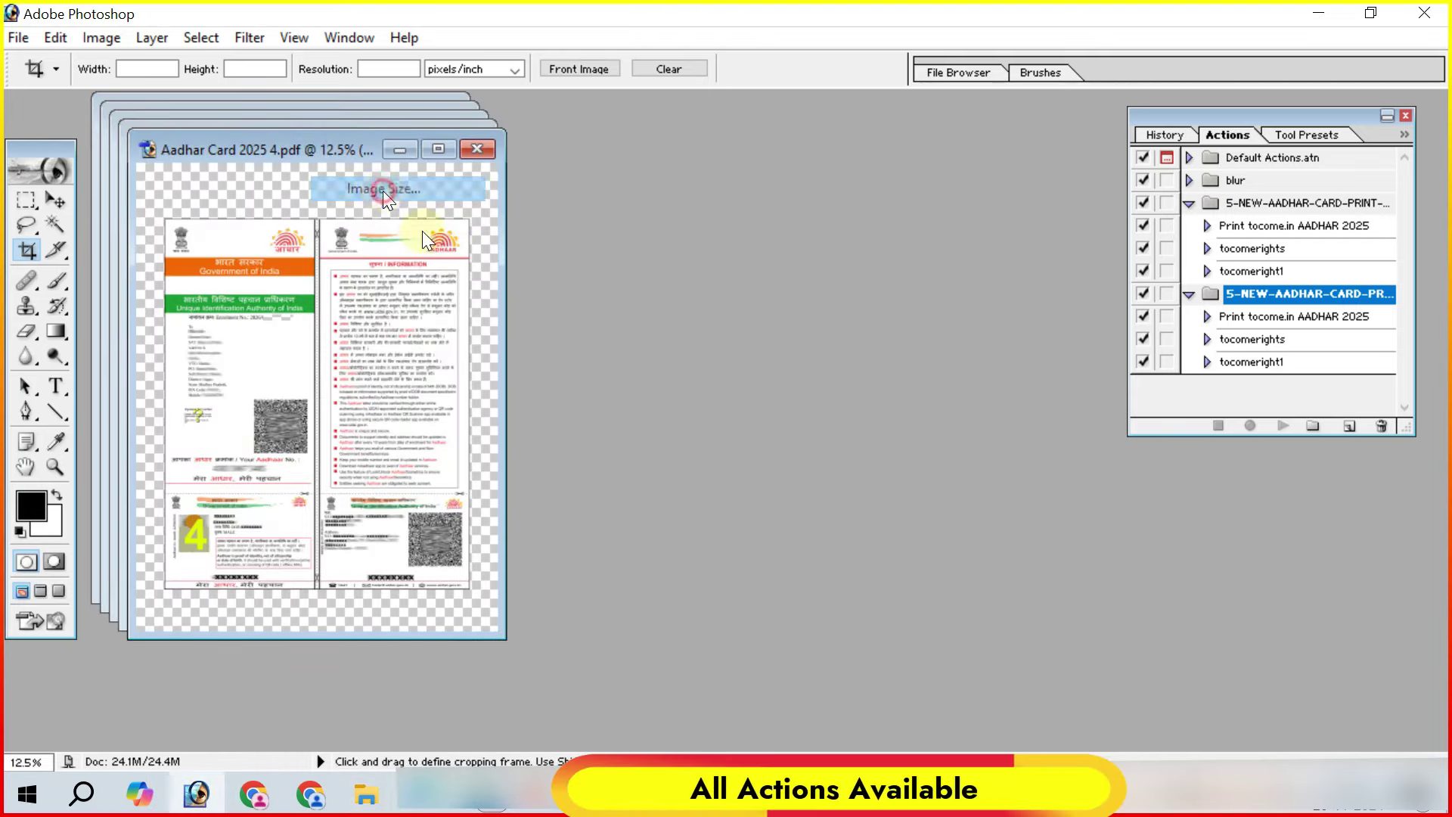
pyautogui.doubleClick(648, 472)
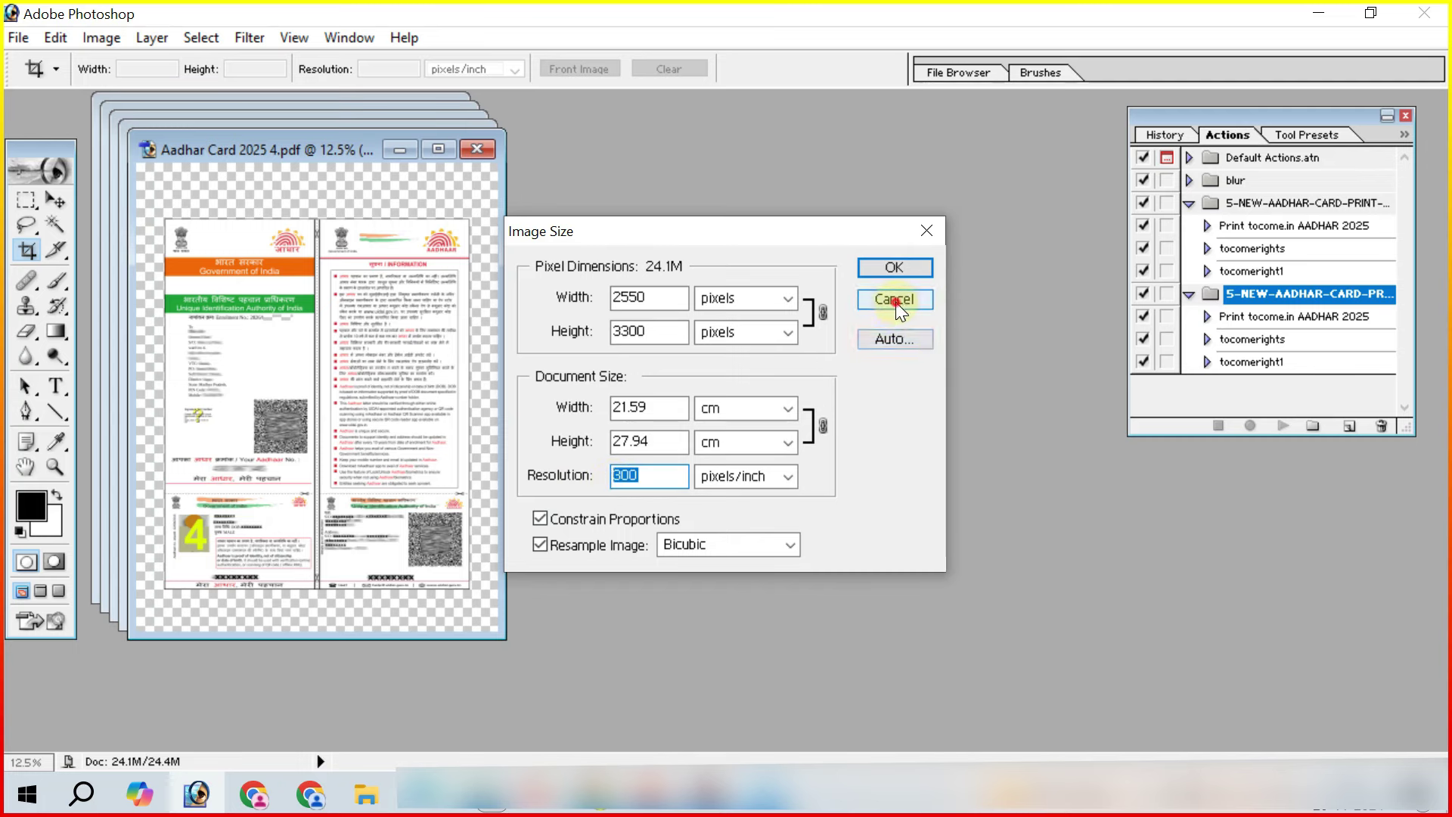
pyautogui.click(895, 300)
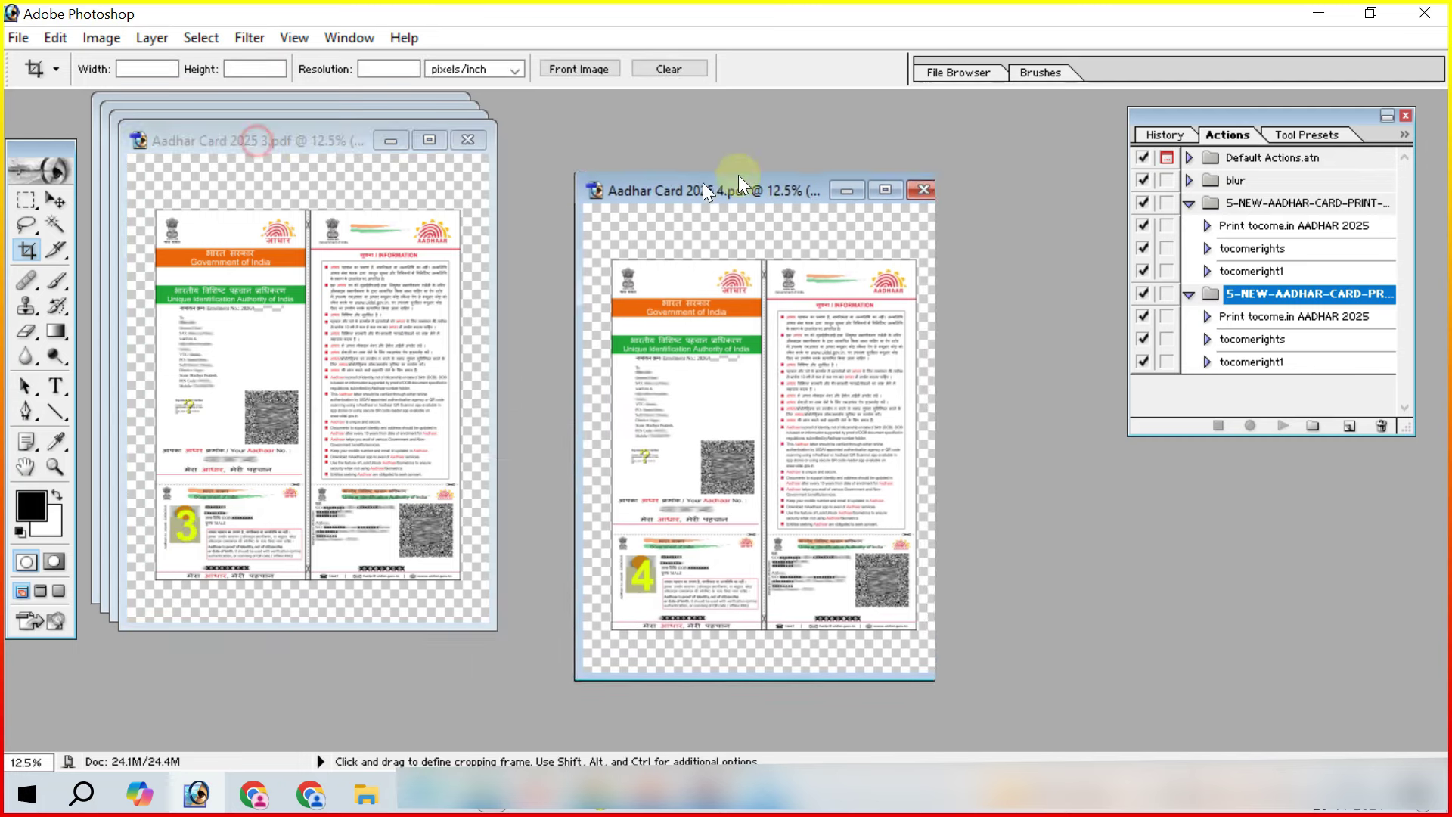
pyautogui.moveTo(261, 155); pyautogui.dragTo(745, 189)
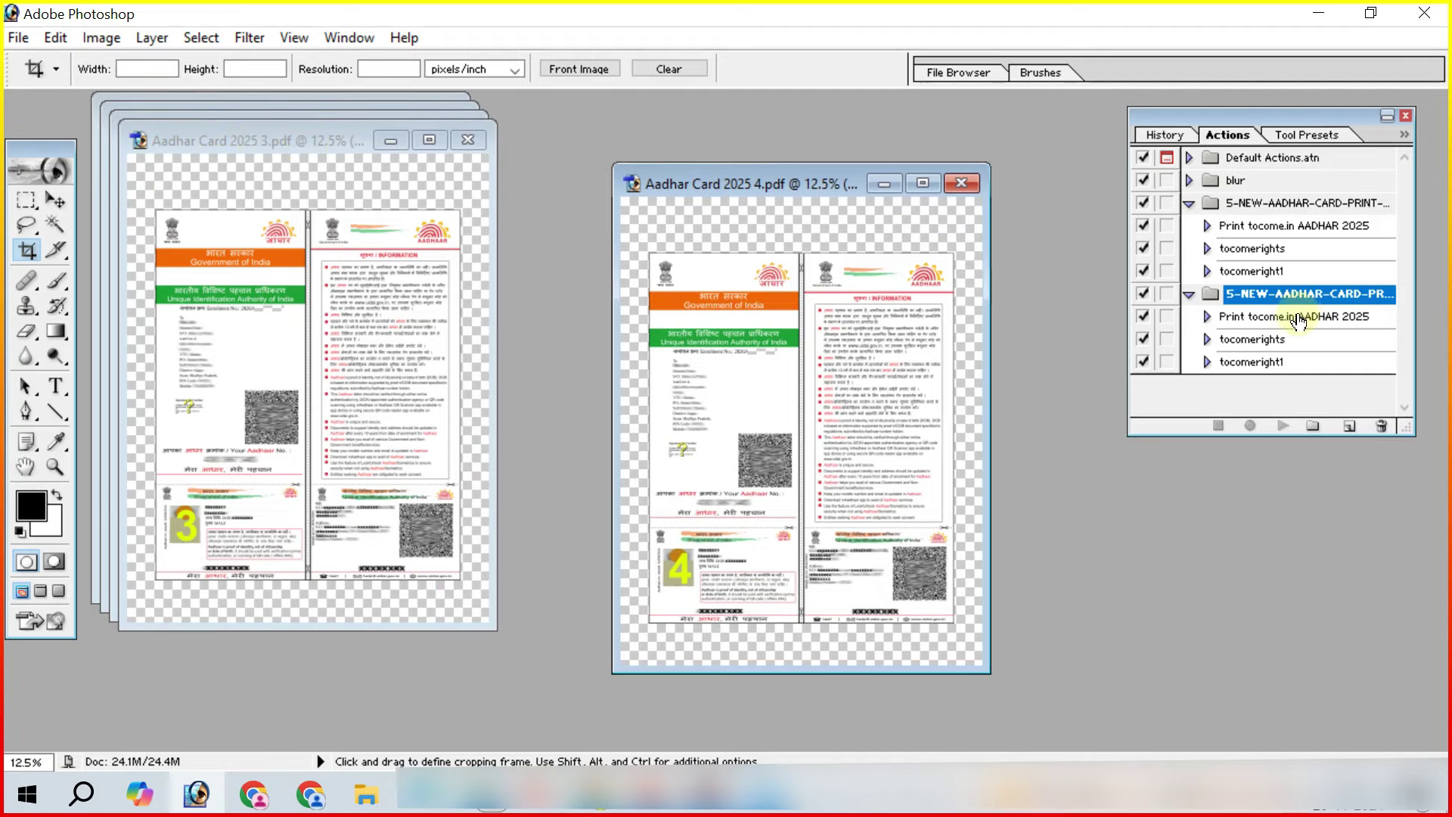
# Play the Print tocome.in AADHAR 2025 action and maximize the resulting A4 card sheet
pyautogui.click(1322, 317)
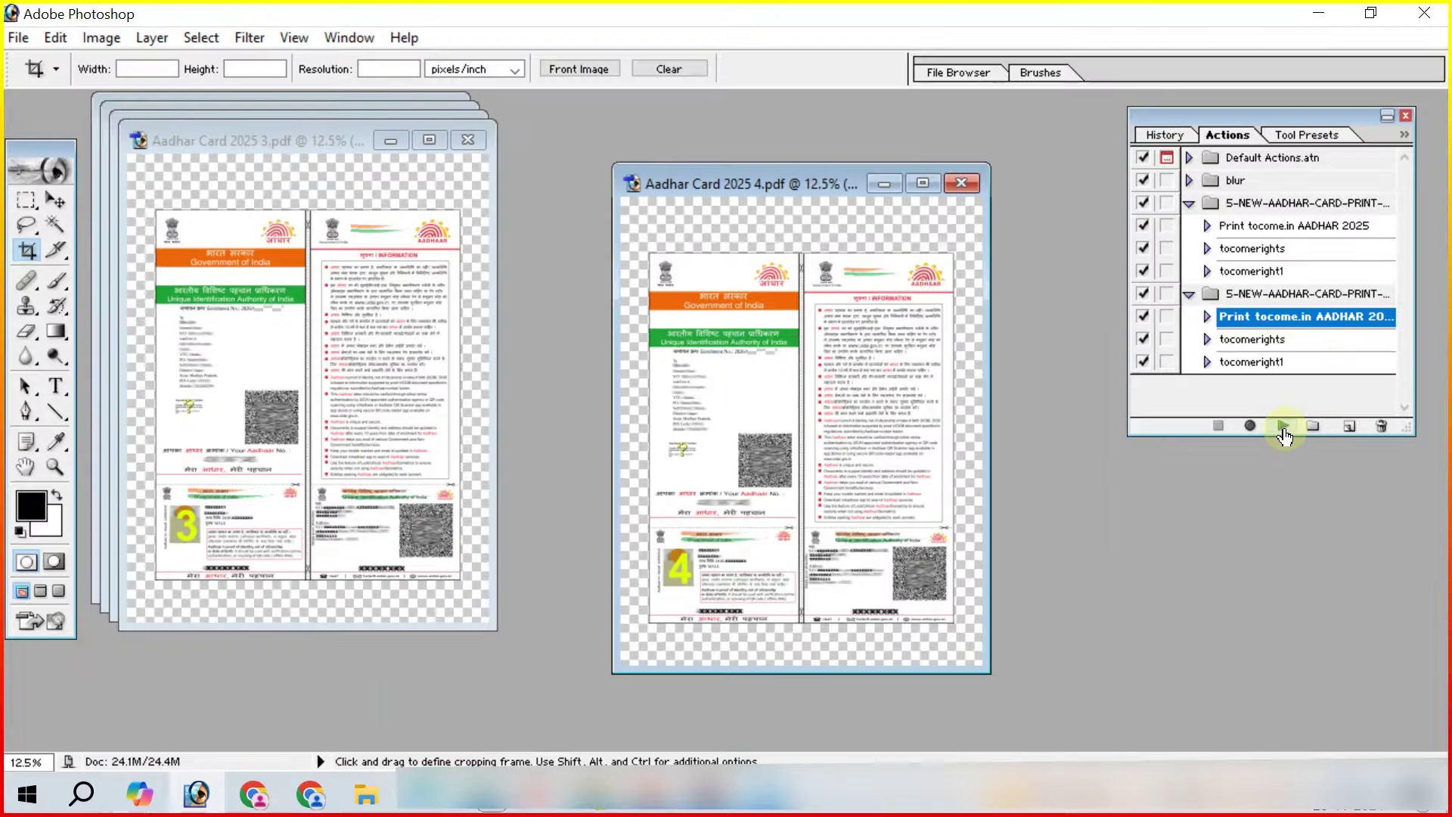
pyautogui.click(1283, 428)
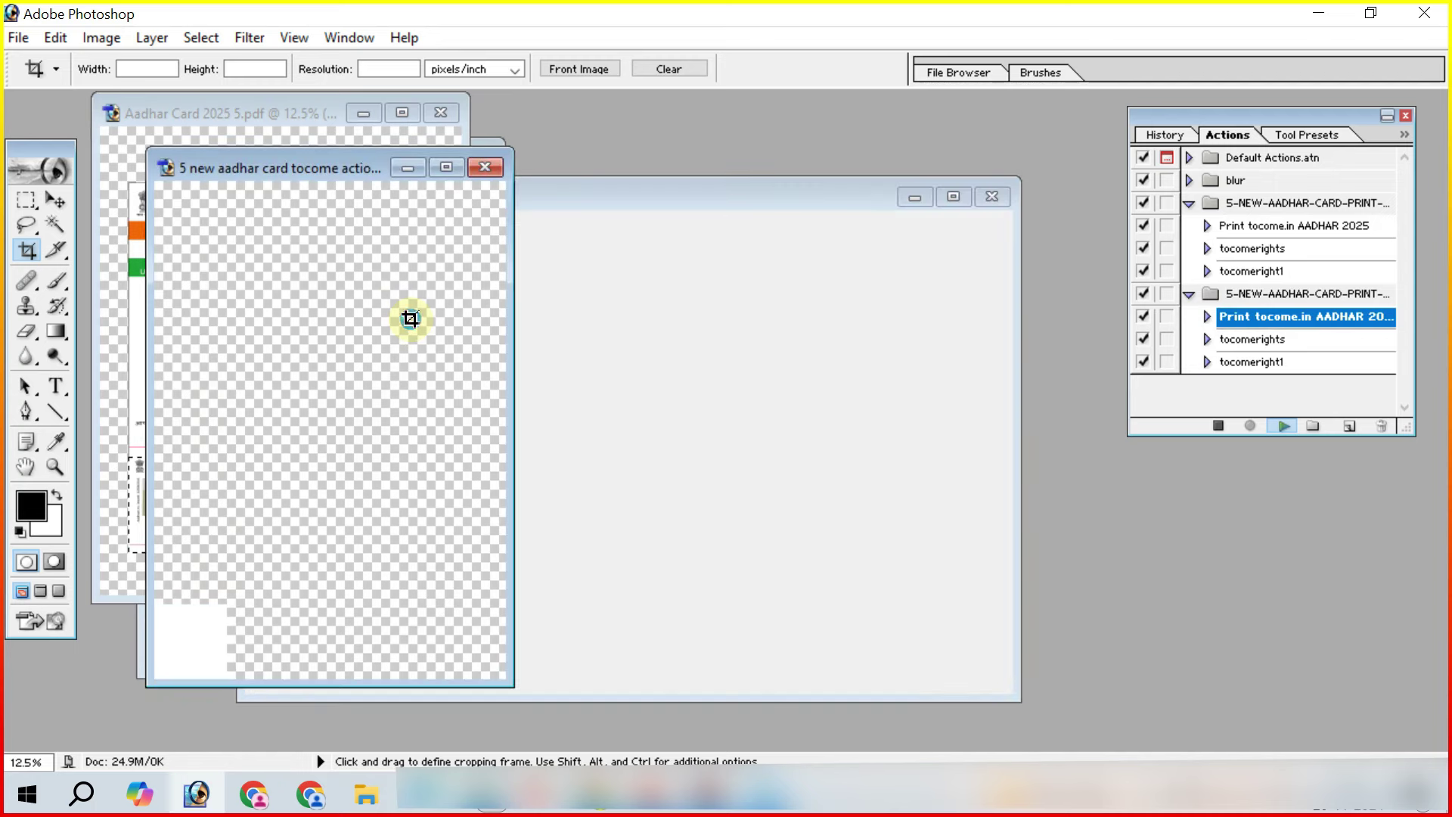
pyautogui.click(453, 173)
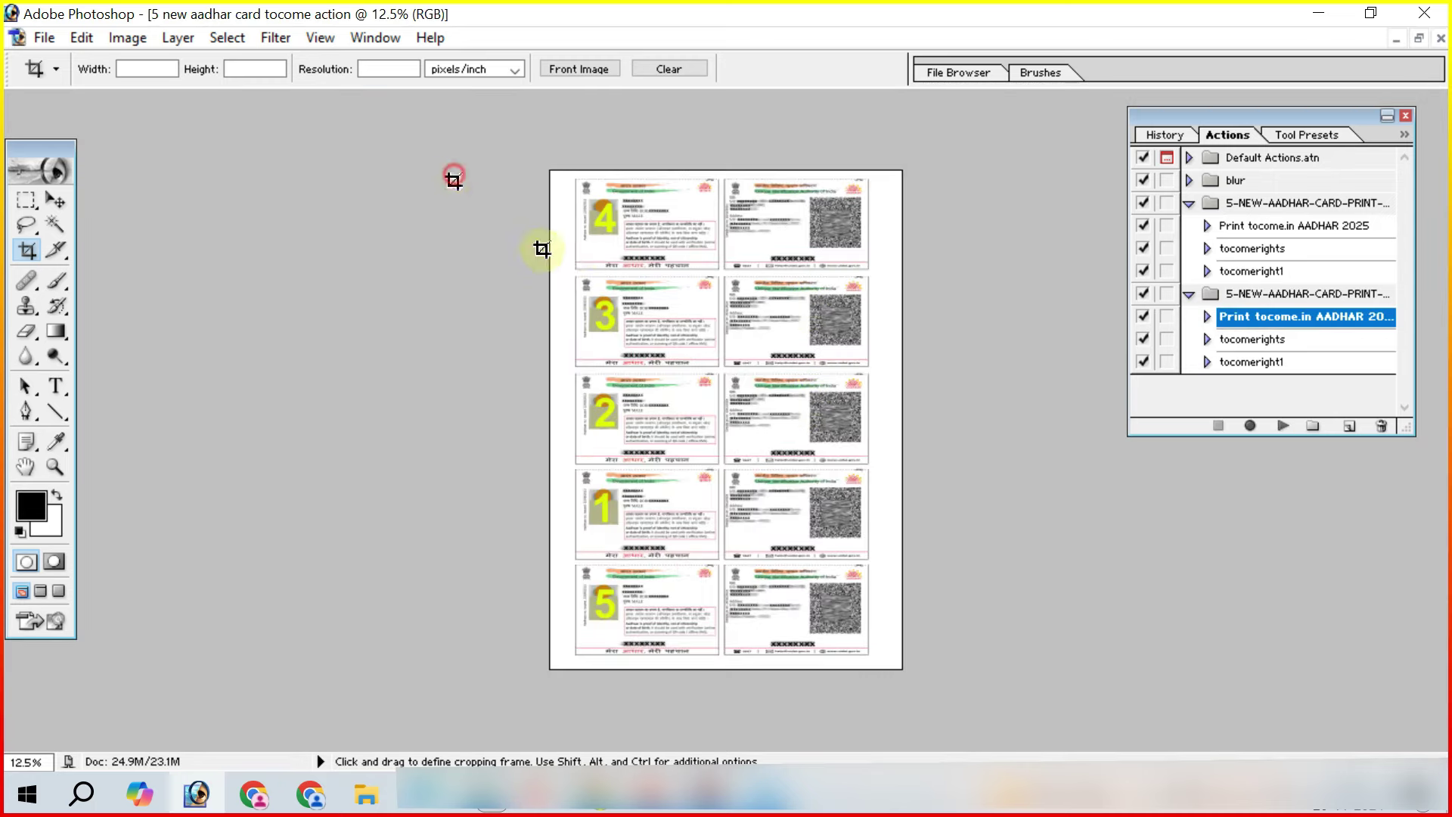
# Zoom in and back out to inspect the numbered card stack on the page
pyautogui.press('ctrl')
pyautogui.hotkey('ctrl', '+')
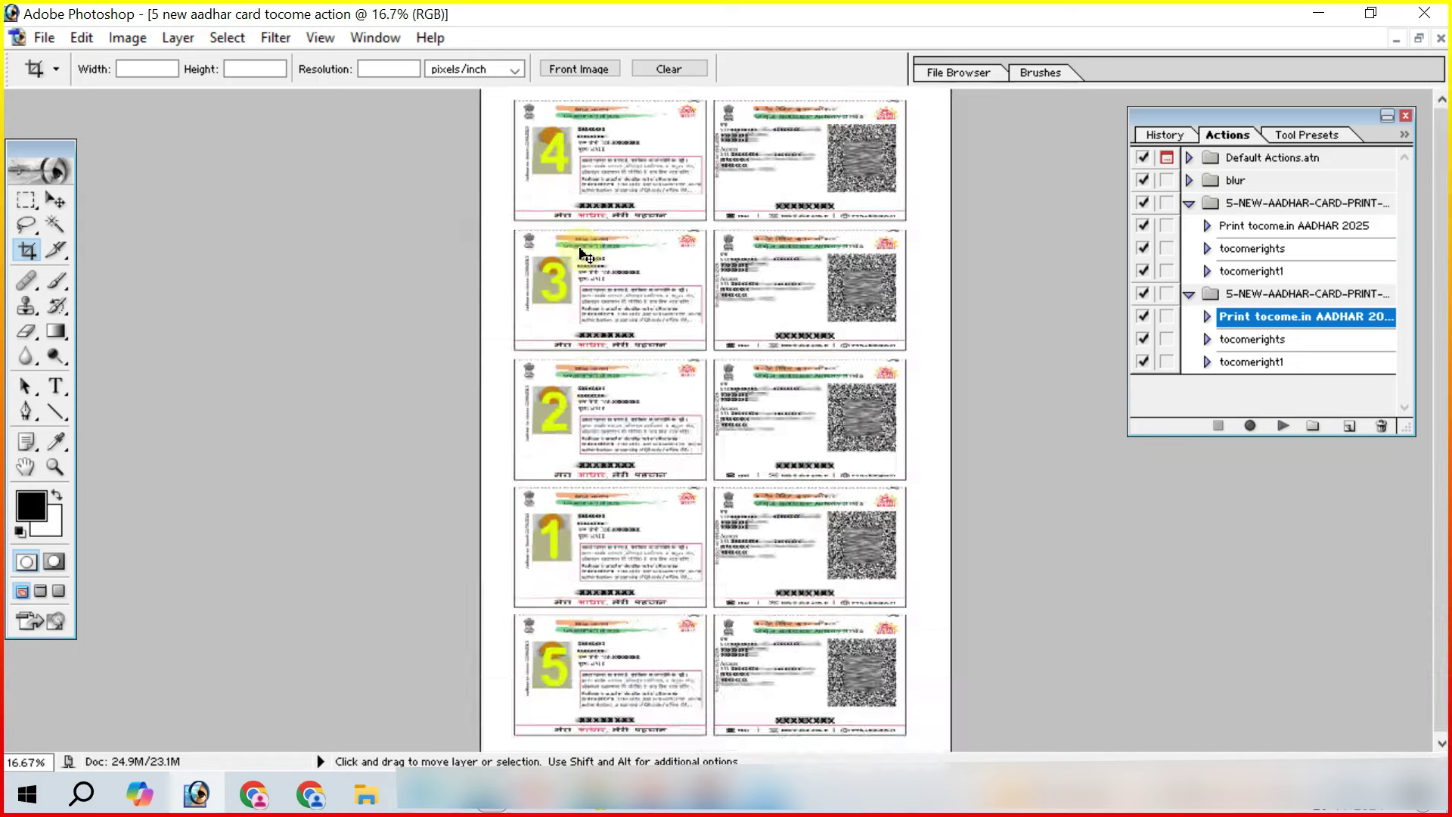
pyautogui.hotkey('ctrl', '+')
pyautogui.hotkey('ctrl', '+')
pyautogui.hotkey('ctrl', '-')
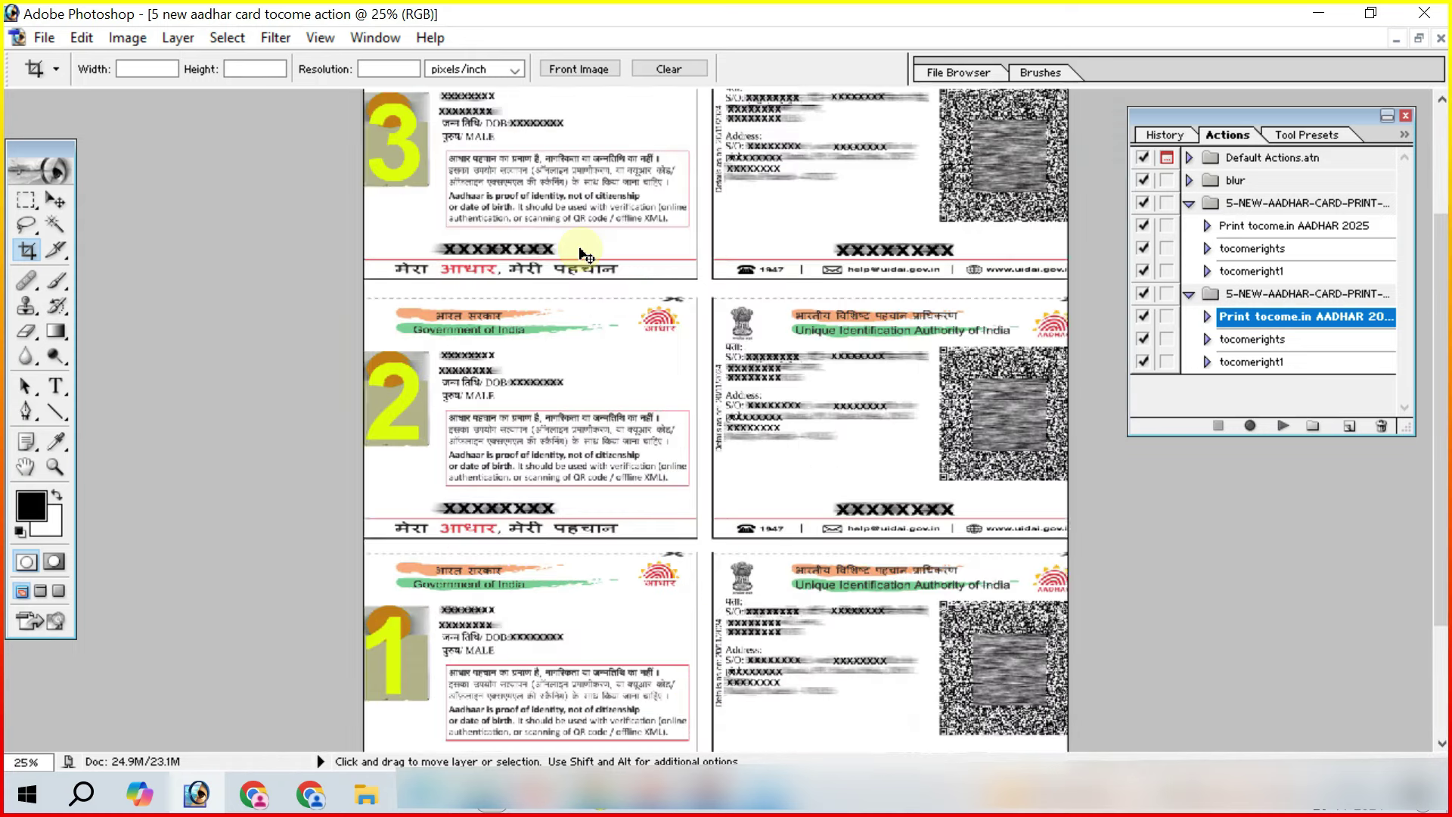
pyautogui.hotkey('ctrl', '-')
pyautogui.hotkey('ctrl', '-')
pyautogui.hotkey('ctrl', '+')
pyautogui.hotkey('ctrl', '-')
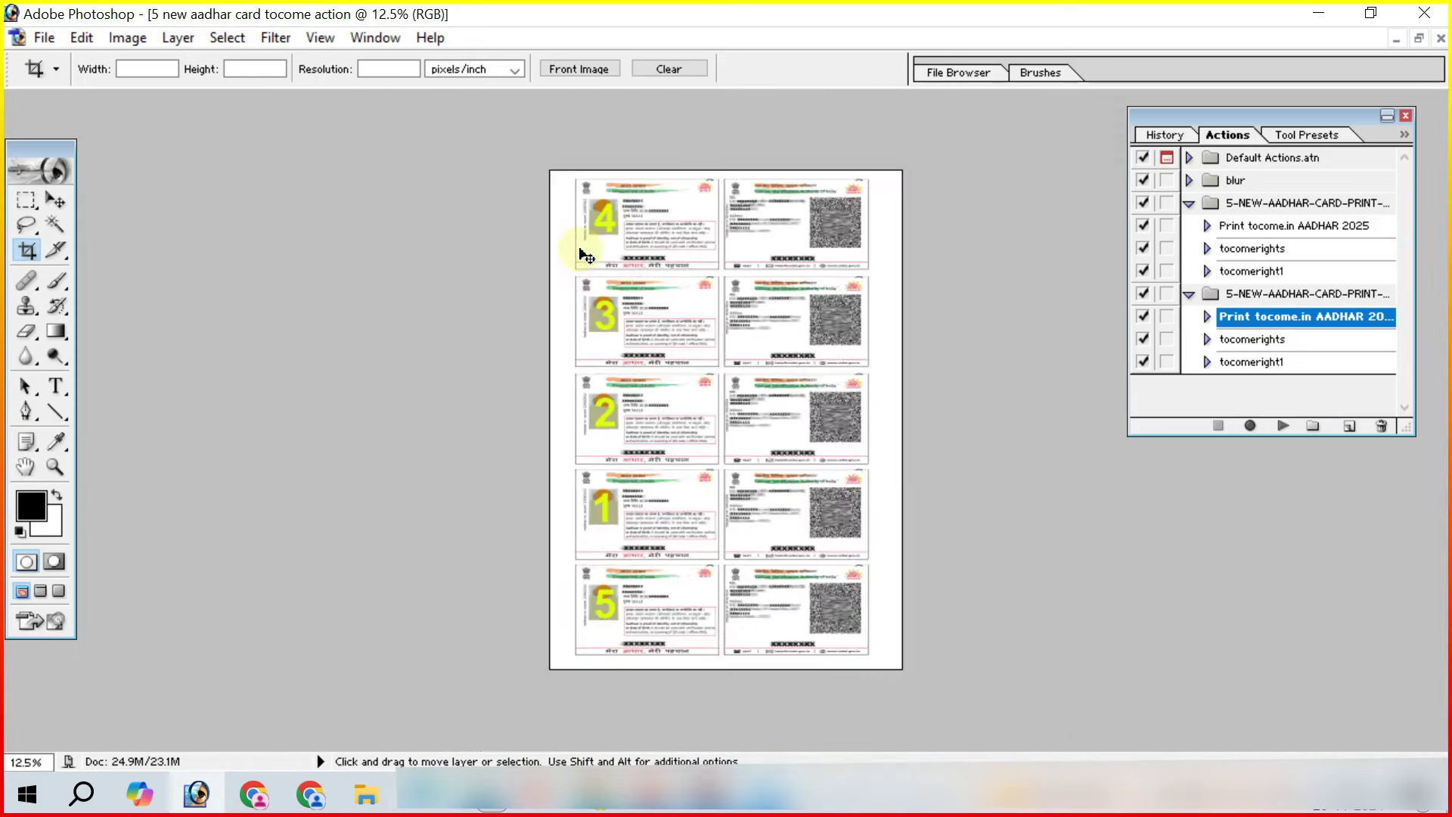